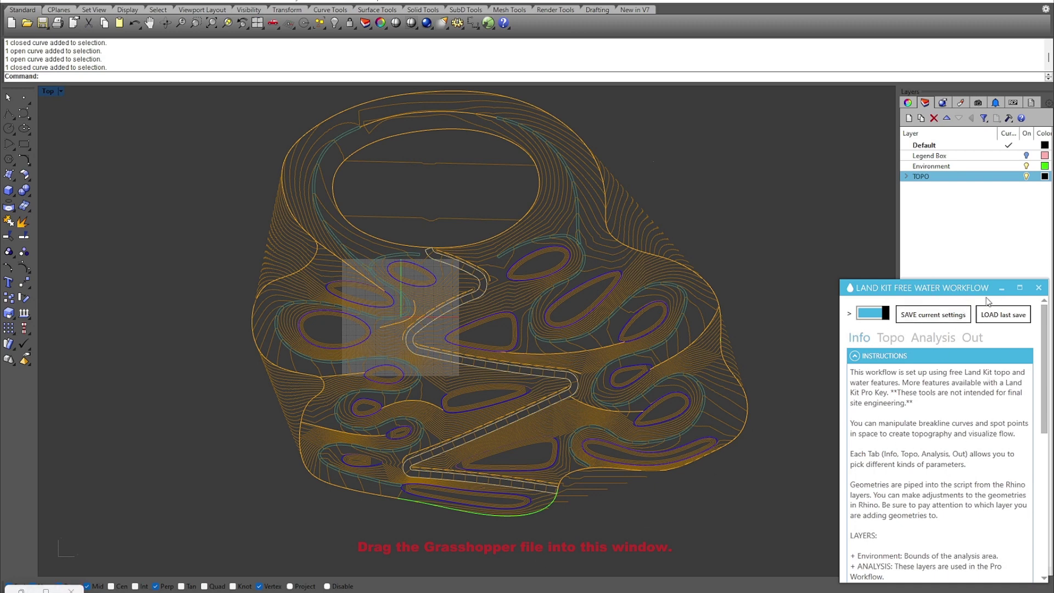
# Examine the TOPO sublayers and the Land Kit workflow instructions
pyautogui.click(907, 178)
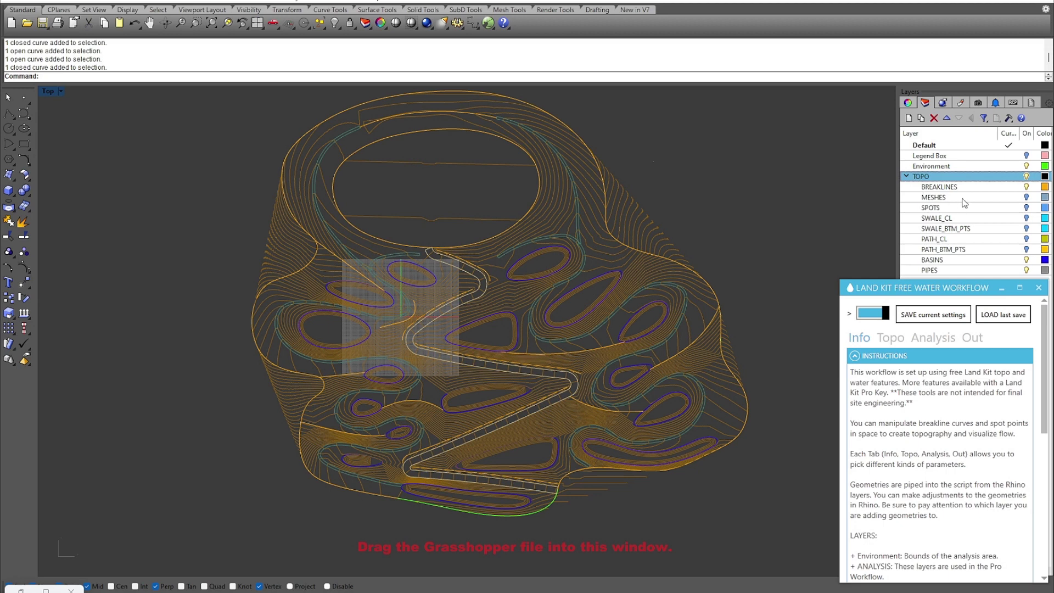
pyautogui.click(907, 176)
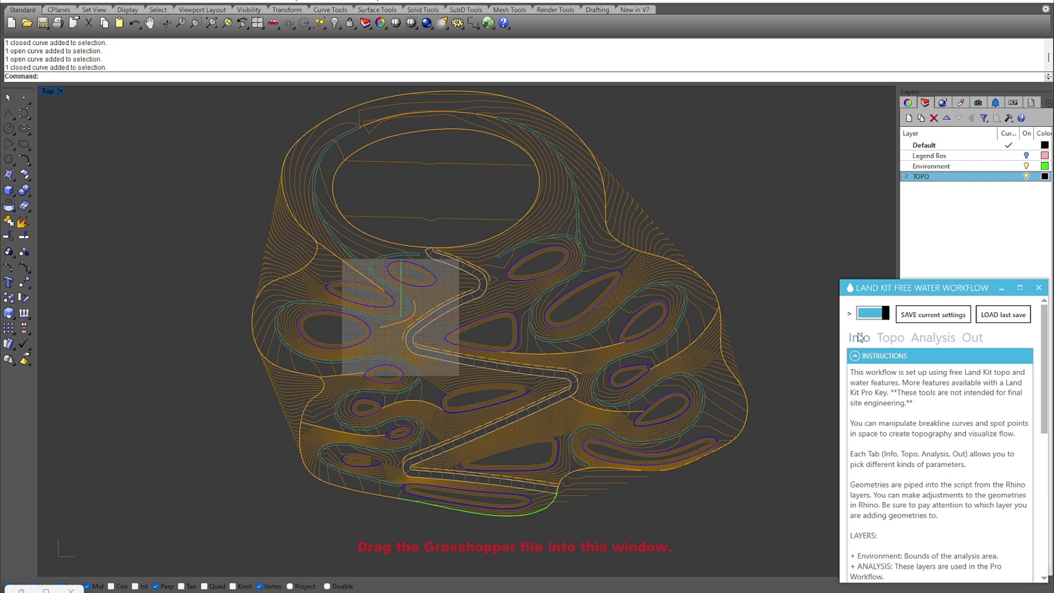
pyautogui.moveTo(1045, 372)
pyautogui.mouseDown()
pyautogui.moveTo(1045, 511)
pyautogui.moveTo(1045, 365)
pyautogui.mouseUp()
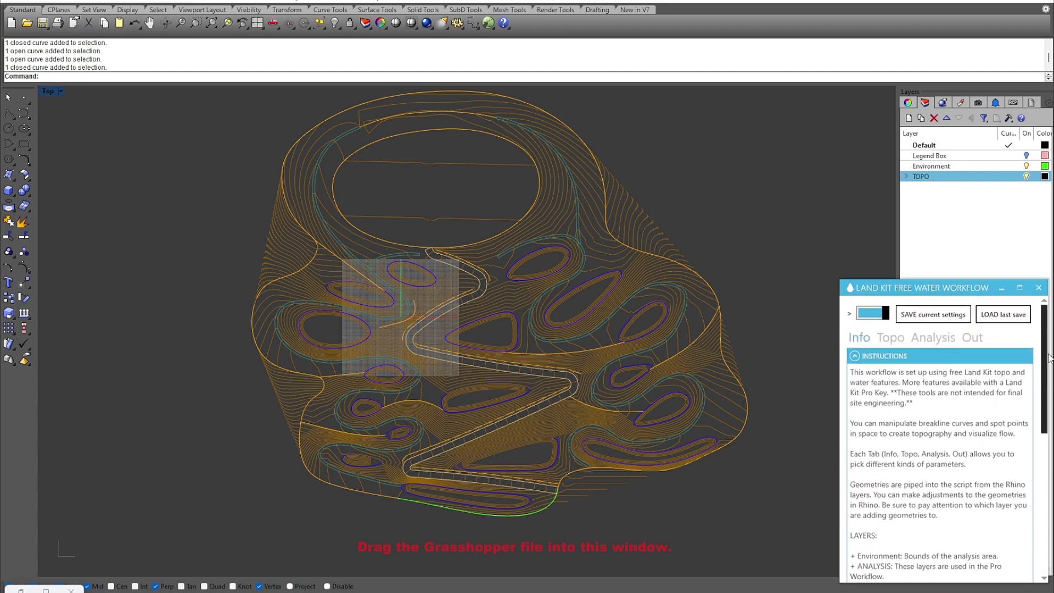
# In the Topo settings, try an Extend Mesh value of 39 and return it to 0
pyautogui.click(897, 339)
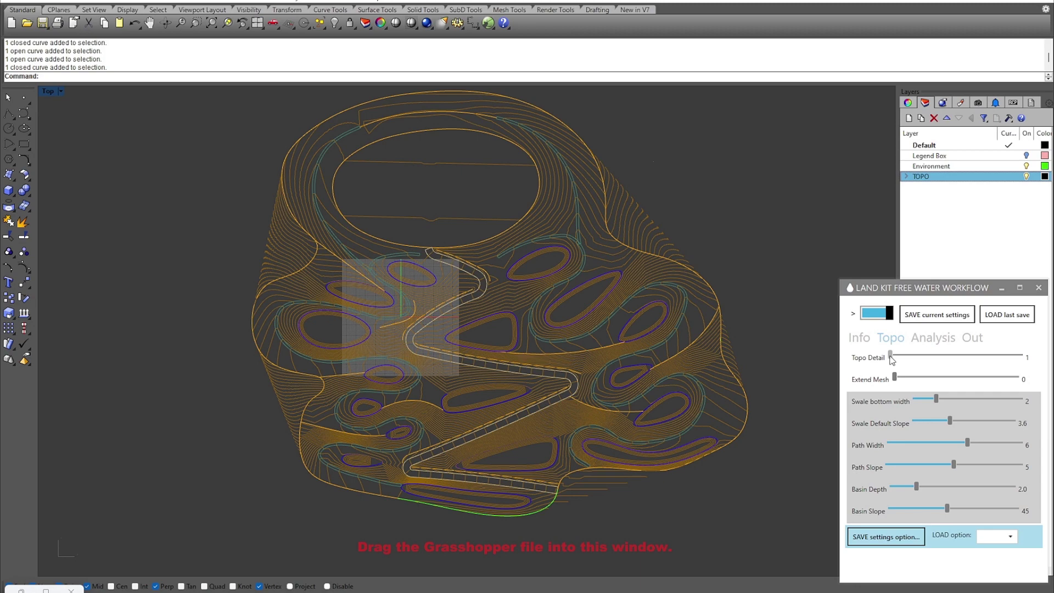
pyautogui.moveTo(891, 356)
pyautogui.mouseDown()
pyautogui.moveTo(952, 362)
pyautogui.moveTo(878, 360)
pyautogui.mouseUp()
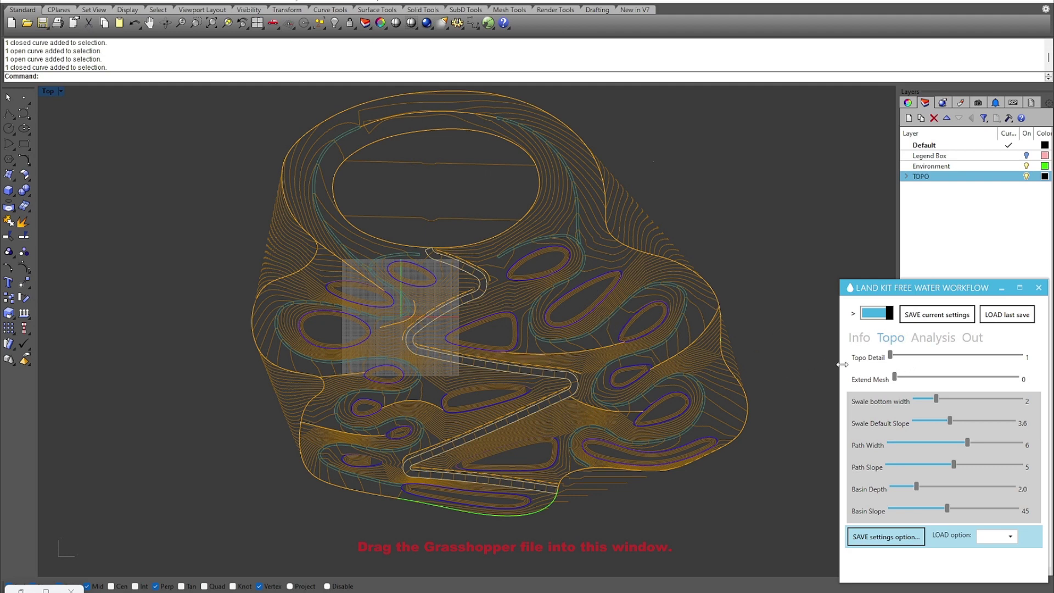
pyautogui.moveTo(895, 378); pyautogui.dragTo(946, 378)
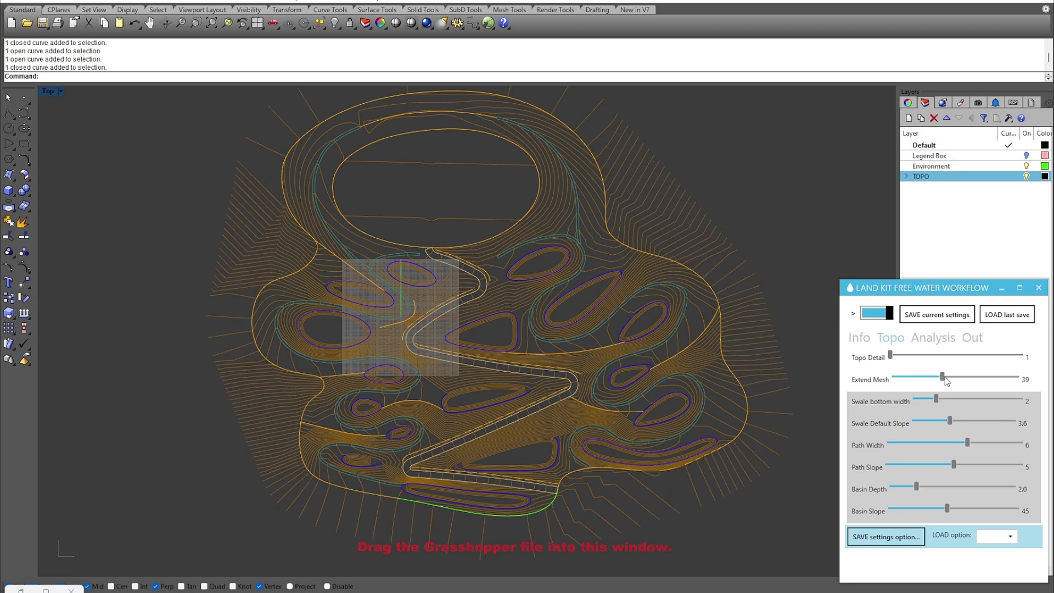
pyautogui.click(928, 379)
pyautogui.moveTo(927, 379); pyautogui.dragTo(891, 380)
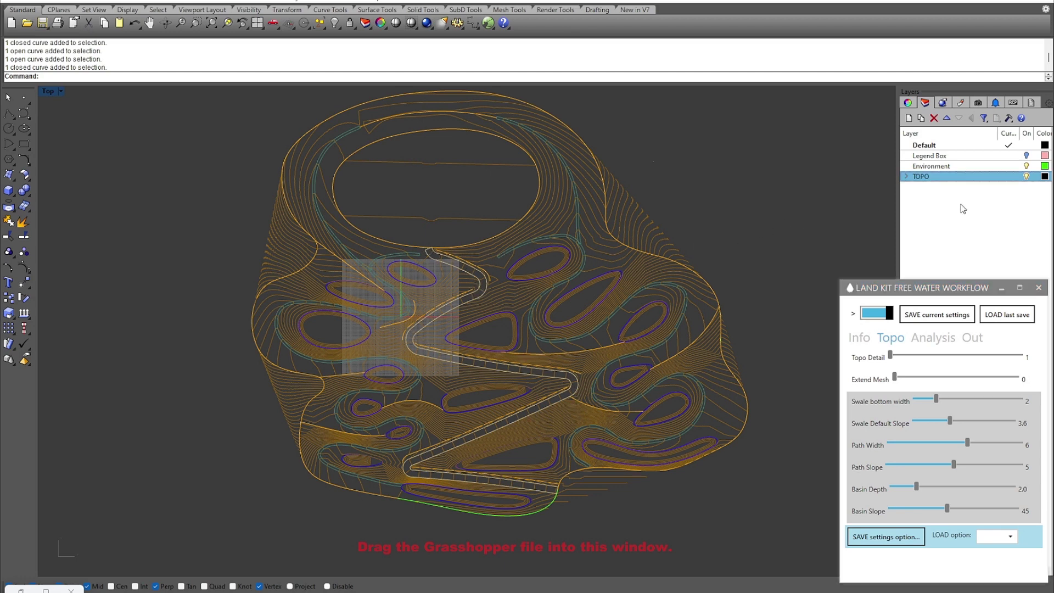
# Select the SWALE_CL, SWALE_BTM_PTS, PATH_CL and PATH_BTM_PTS sublayers under TOPO and check their visibility switches
pyautogui.click(906, 177)
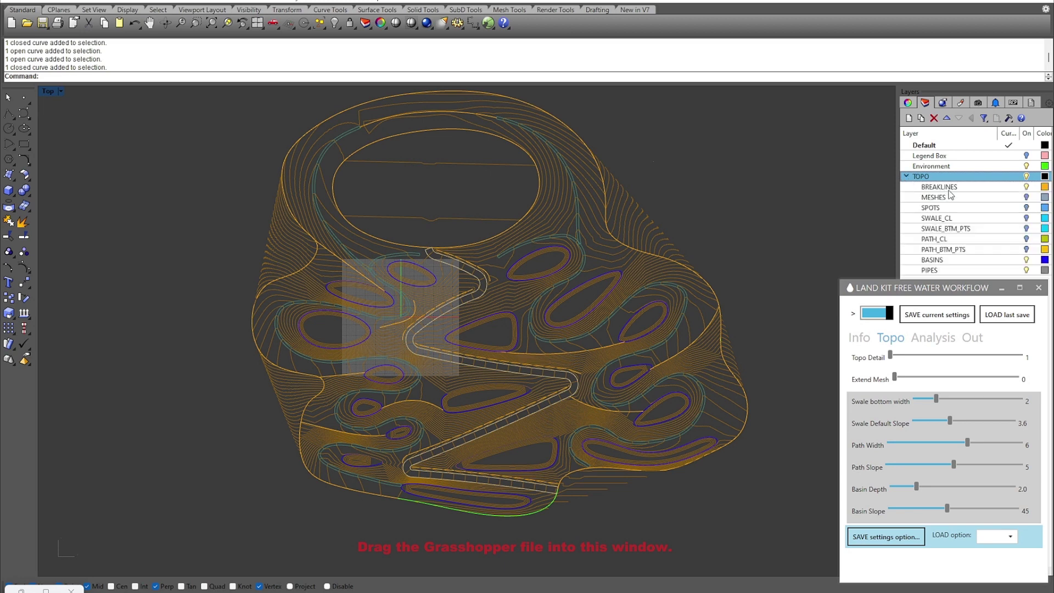
pyautogui.click(955, 219)
pyautogui.moveTo(959, 231); pyautogui.dragTo(959, 253)
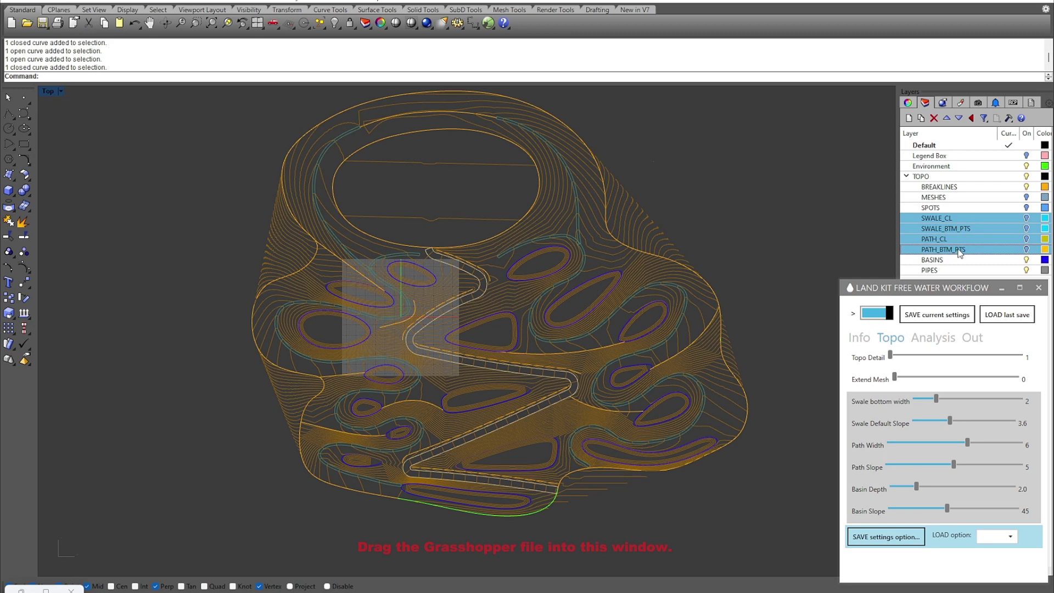
pyautogui.click(1026, 219)
pyautogui.click(1028, 219)
# Replace the maximized Top viewport with the maximized Perspective viewport, framing the swales and basins up close
pyautogui.doubleClick(55, 92)
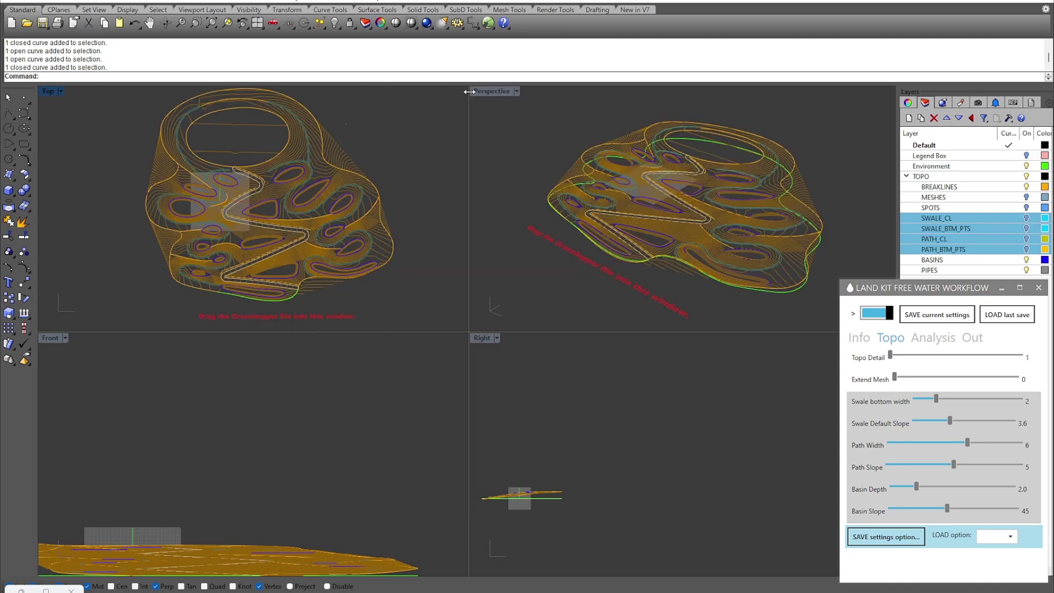
pyautogui.doubleClick(478, 94)
pyautogui.moveTo(612, 323); pyautogui.dragTo(532, 400, button='right')
pyautogui.scroll(5, 477, 422)
pyautogui.click(482, 399)
pyautogui.click(503, 381)
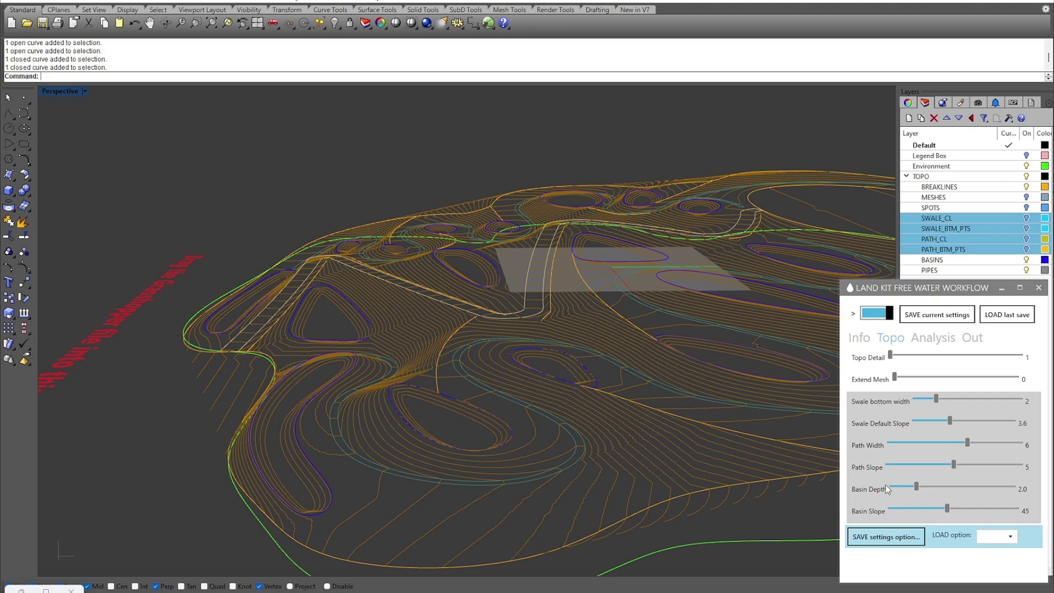
pyautogui.moveTo(539, 425); pyautogui.dragTo(644, 383, button='right')
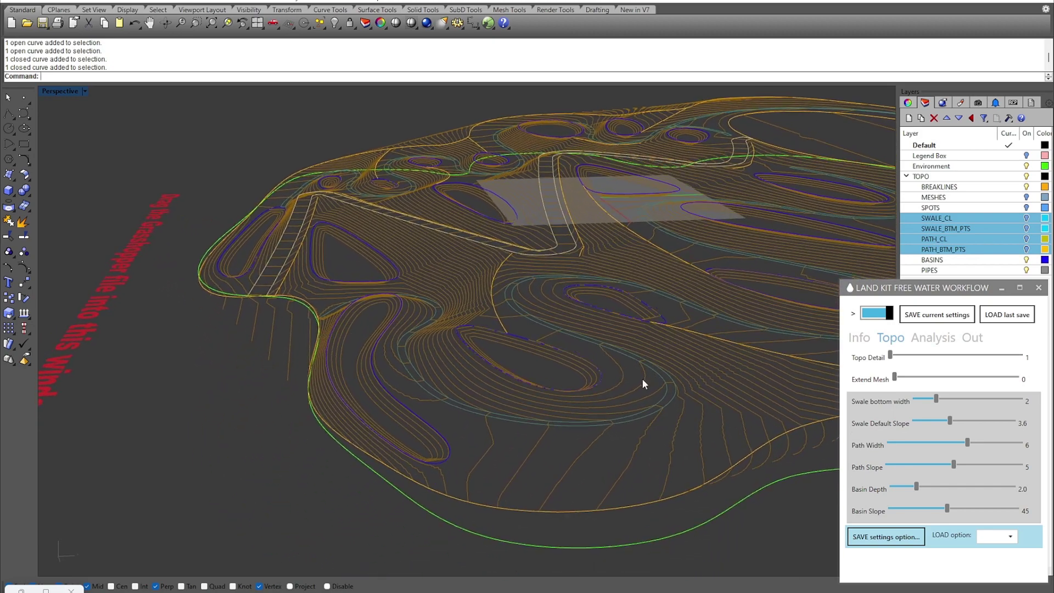
# Set the basin depth to 1 and the basin slope to 25 in the Topo settings
pyautogui.doubleClick(918, 486)
pyautogui.write('1')
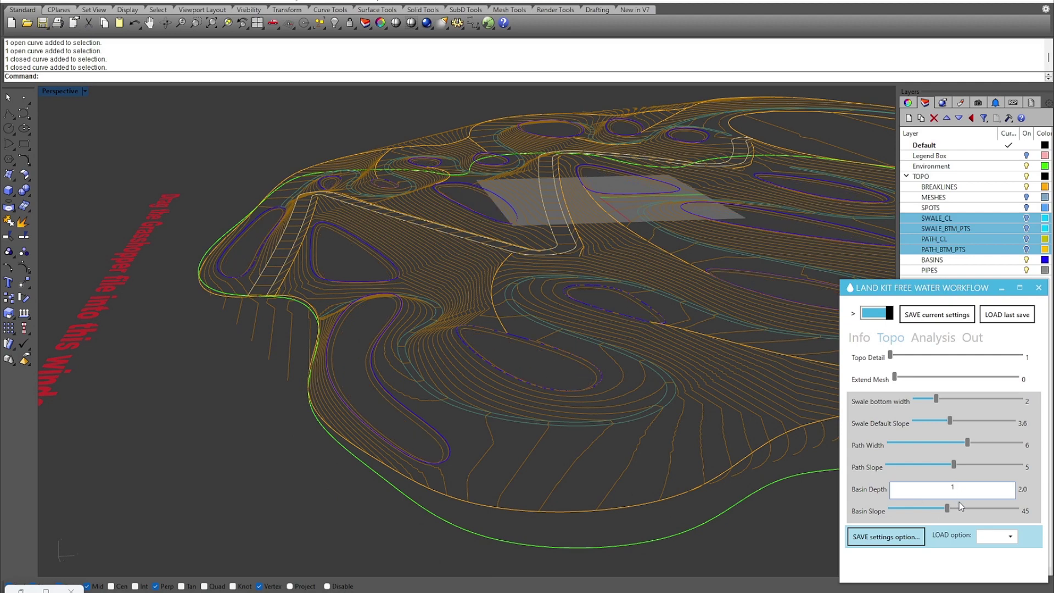
pyautogui.press('Return')
pyautogui.moveTo(711, 429); pyautogui.dragTo(672, 416, button='right')
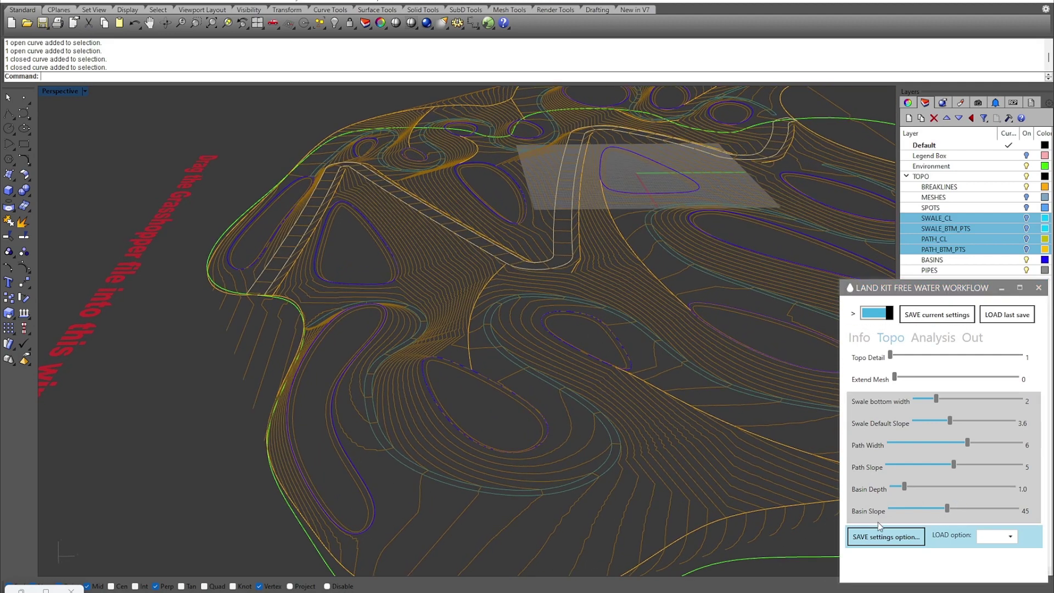
pyautogui.doubleClick(954, 509)
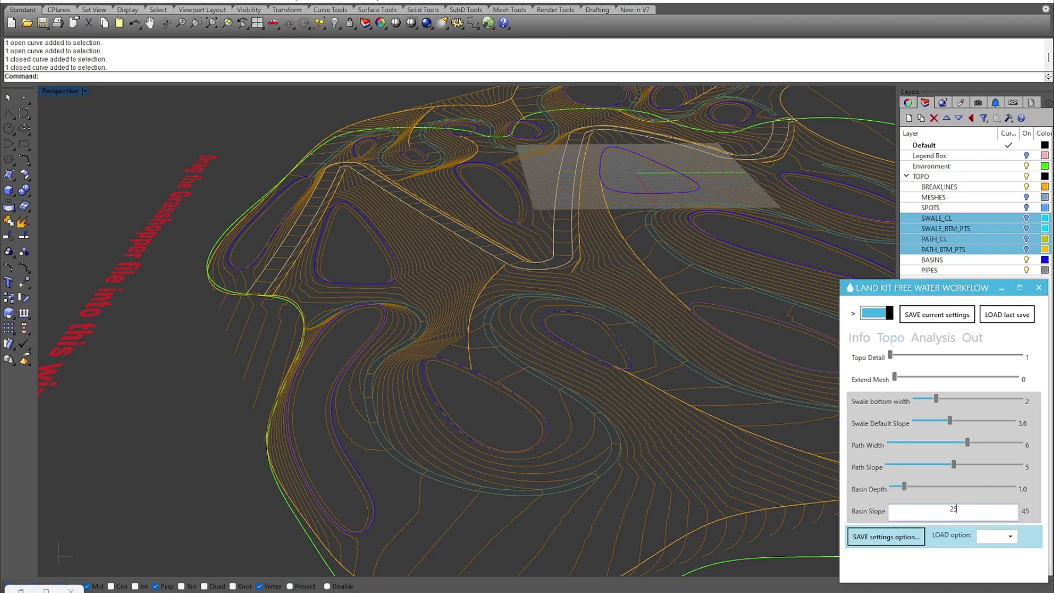
pyautogui.write('25')
pyautogui.press('Return')
pyautogui.moveTo(580, 381)
pyautogui.mouseDown(button='right')
pyautogui.moveTo(631, 378)
pyautogui.moveTo(676, 401)
pyautogui.moveTo(722, 328)
pyautogui.moveTo(650, 343)
pyautogui.moveTo(572, 327)
pyautogui.moveTo(536, 306)
pyautogui.moveTo(621, 294)
pyautogui.moveTo(593, 285)
pyautogui.moveTo(612, 269)
pyautogui.moveTo(637, 270)
pyautogui.moveTo(704, 289)
pyautogui.moveTo(724, 329)
pyautogui.moveTo(699, 276)
pyautogui.moveTo(624, 310)
pyautogui.moveTo(645, 341)
pyautogui.moveTo(624, 329)
pyautogui.moveTo(659, 342)
pyautogui.mouseUp(button='right')
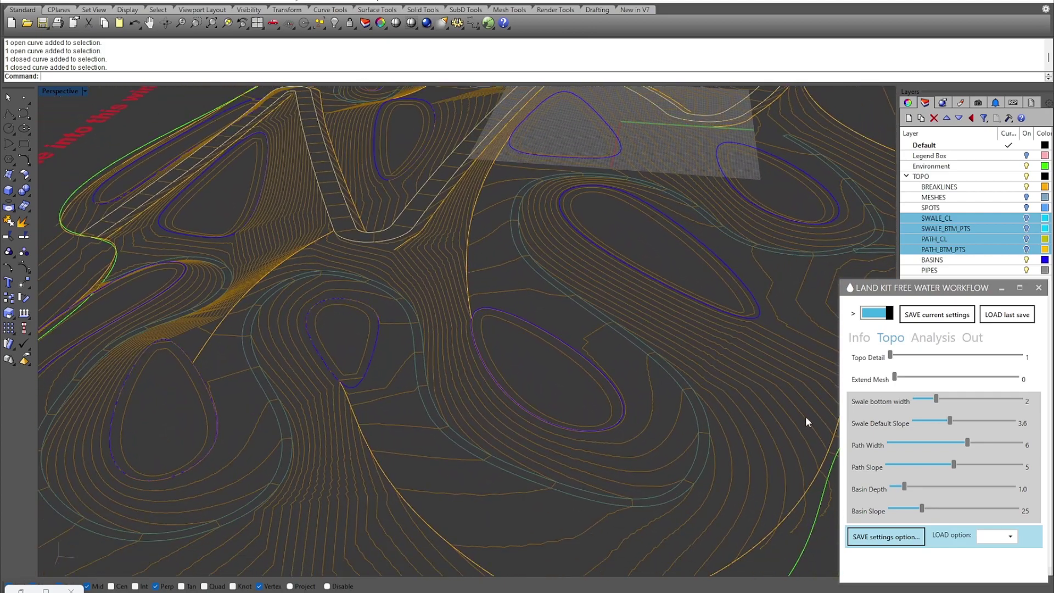
# Set the basin slope to 45 and the basin depth to 2
pyautogui.doubleClick(922, 509)
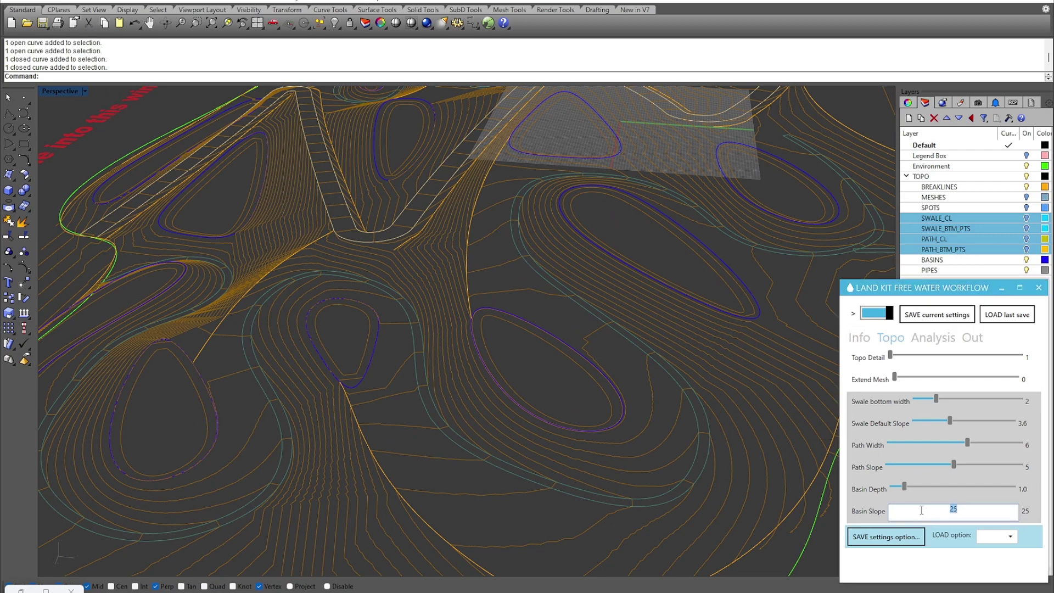
pyautogui.write('45')
pyautogui.press('Return')
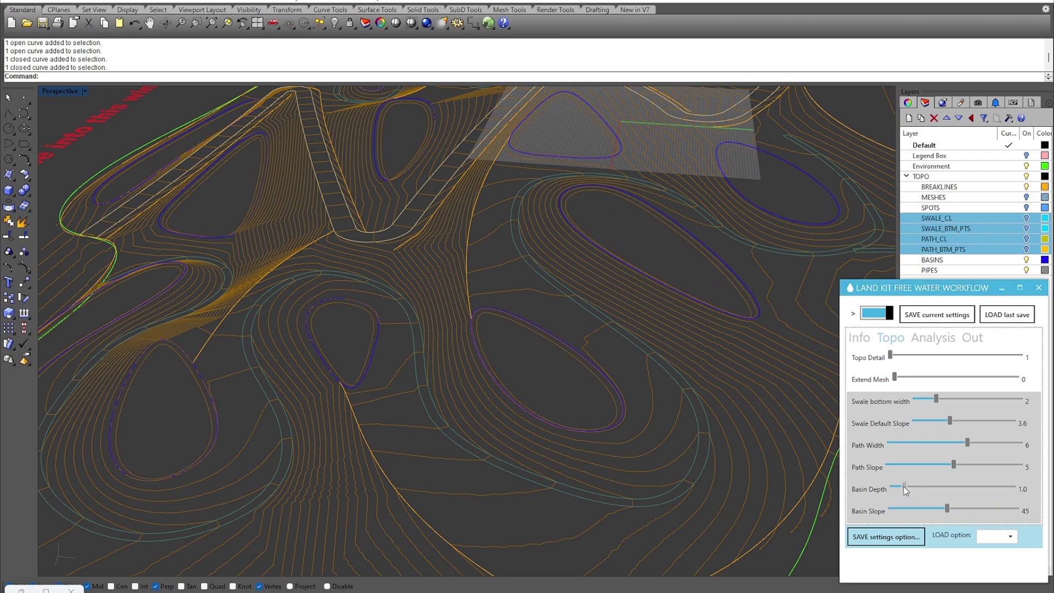
pyautogui.doubleClick(903, 486)
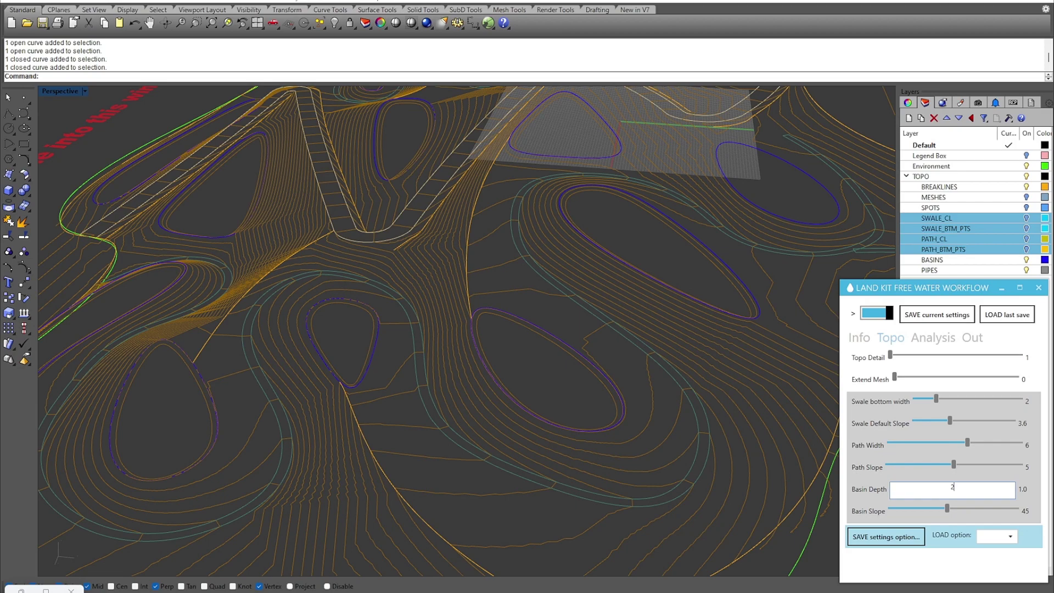
pyautogui.write('2')
pyautogui.press('Return')
# Examine the basin curves and surrounding contours across the site, selecting individual basins and clearing the selection
pyautogui.moveTo(506, 353); pyautogui.dragTo(635, 308, button='right')
pyautogui.scroll(-5, 608, 333)
pyautogui.scroll(2, 635, 308)
pyautogui.click(615, 301)
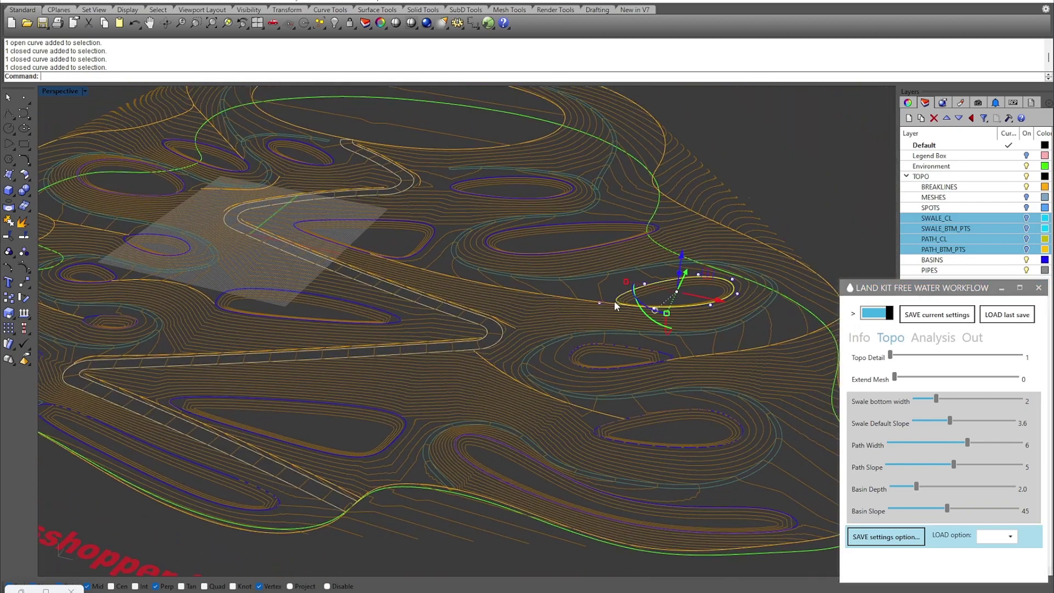
pyautogui.click(493, 197)
pyautogui.click(430, 239)
pyautogui.click(487, 249)
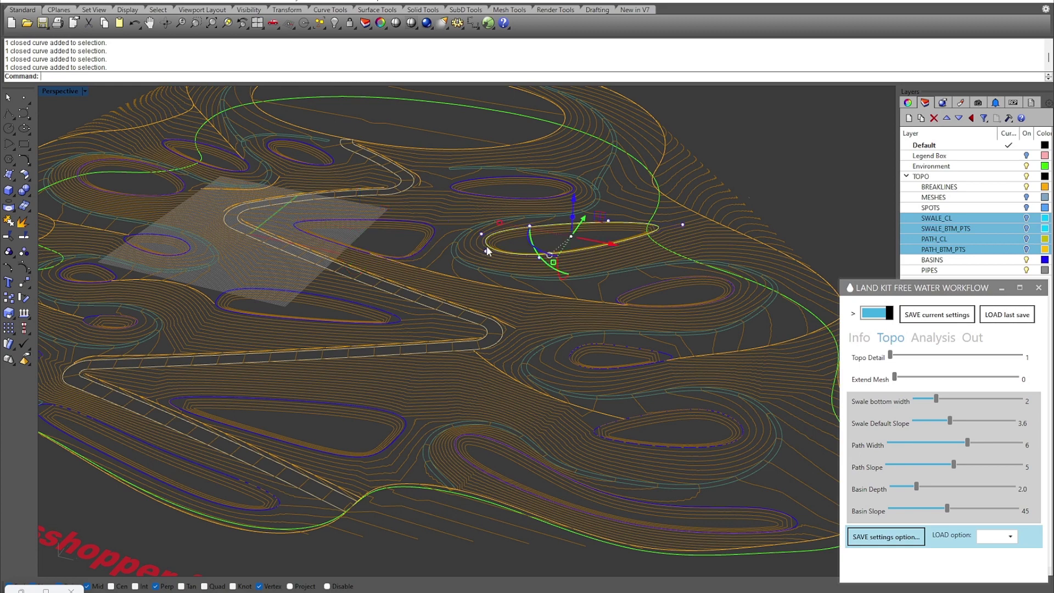
pyautogui.click(506, 287)
pyautogui.moveTo(608, 296); pyautogui.dragTo(591, 291, button='right')
pyautogui.press('Escape')
pyautogui.moveTo(601, 297); pyautogui.dragTo(616, 303, button='right')
pyautogui.scroll(-10, 615, 304)
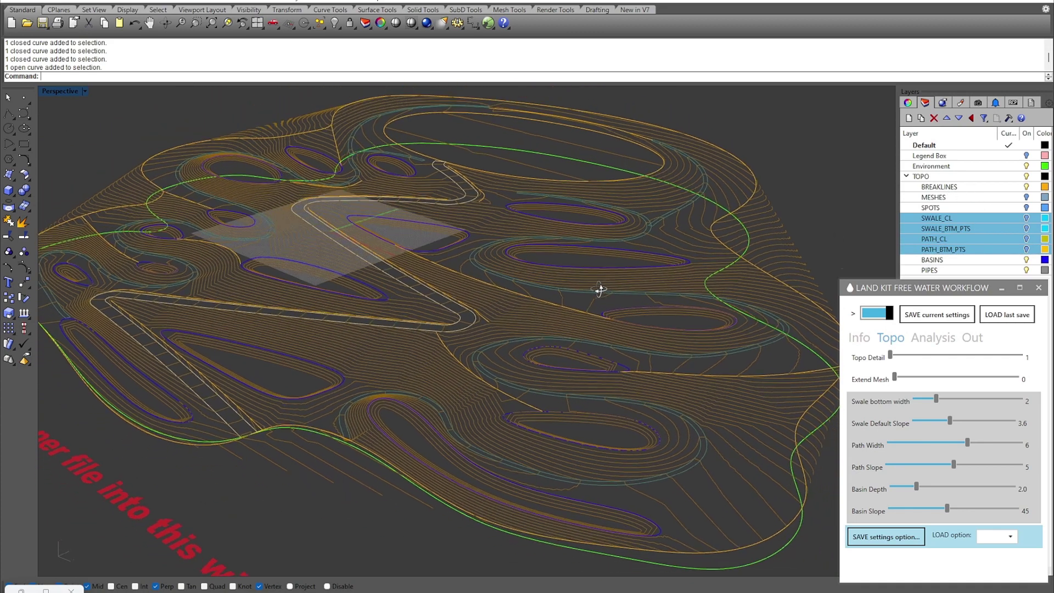
pyautogui.scroll(10, 598, 258)
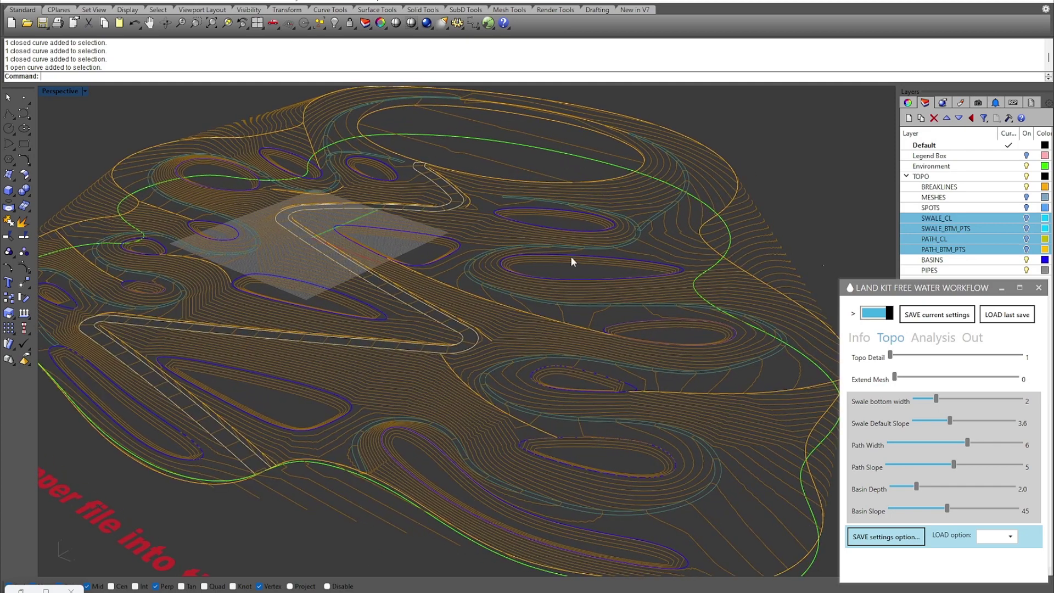
# Show the Analysis settings, collapse the TOPO layer group and hide the Environment layer
pyautogui.click(944, 199)
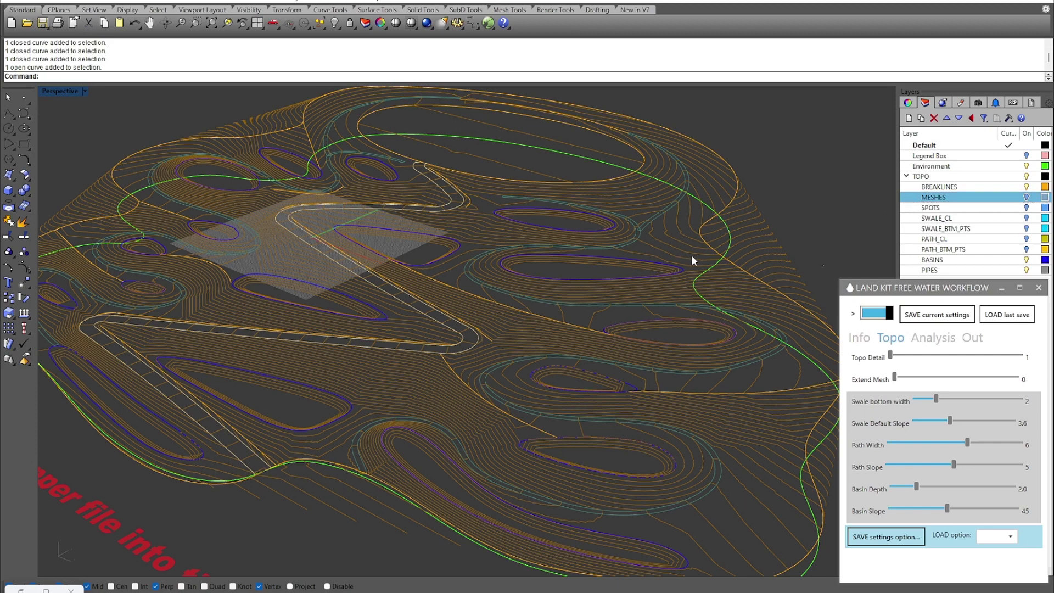
pyautogui.click(935, 340)
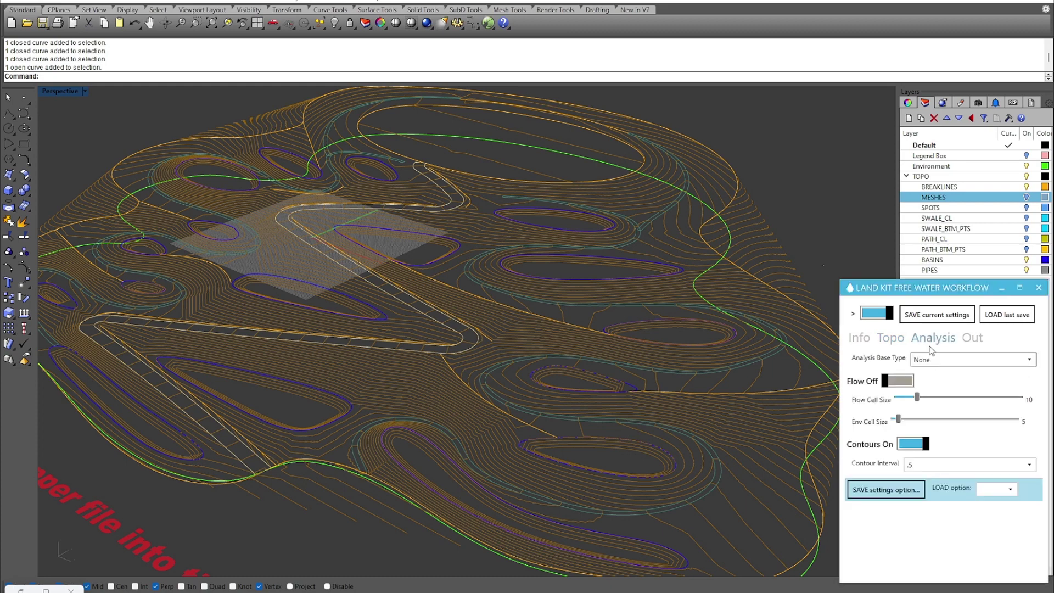
pyautogui.click(907, 177)
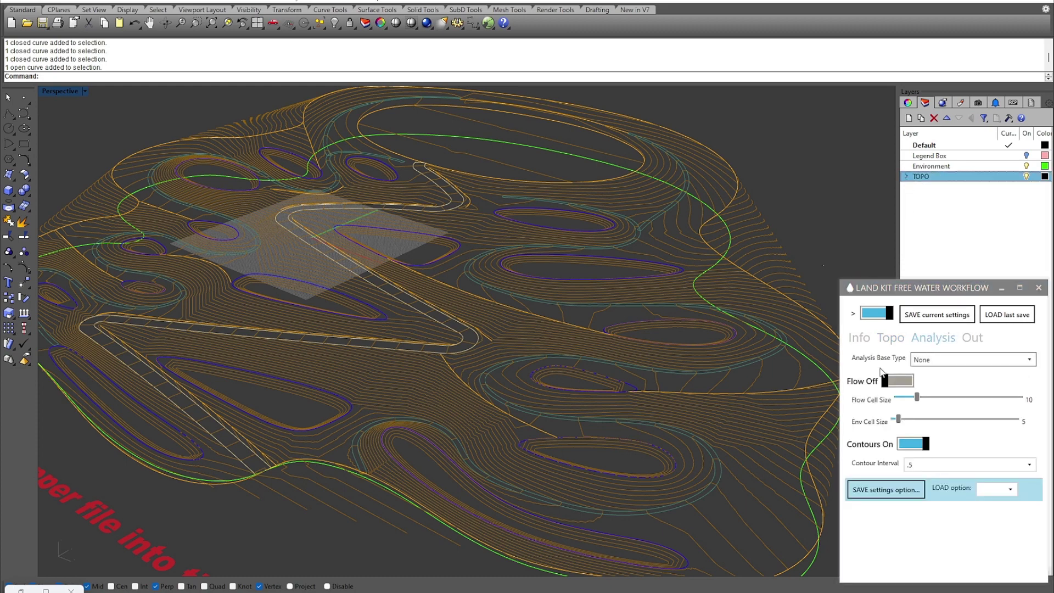
pyautogui.scroll(-5, 639, 366)
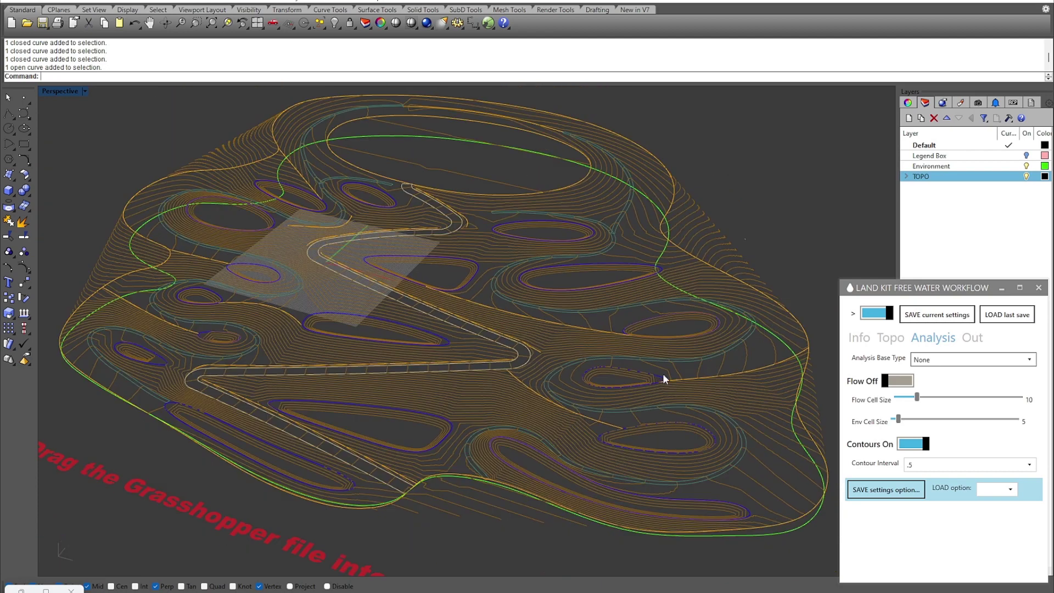
pyautogui.moveTo(691, 391)
pyautogui.mouseDown(button='right')
pyautogui.moveTo(713, 373)
pyautogui.moveTo(703, 380)
pyautogui.mouseUp(button='right')
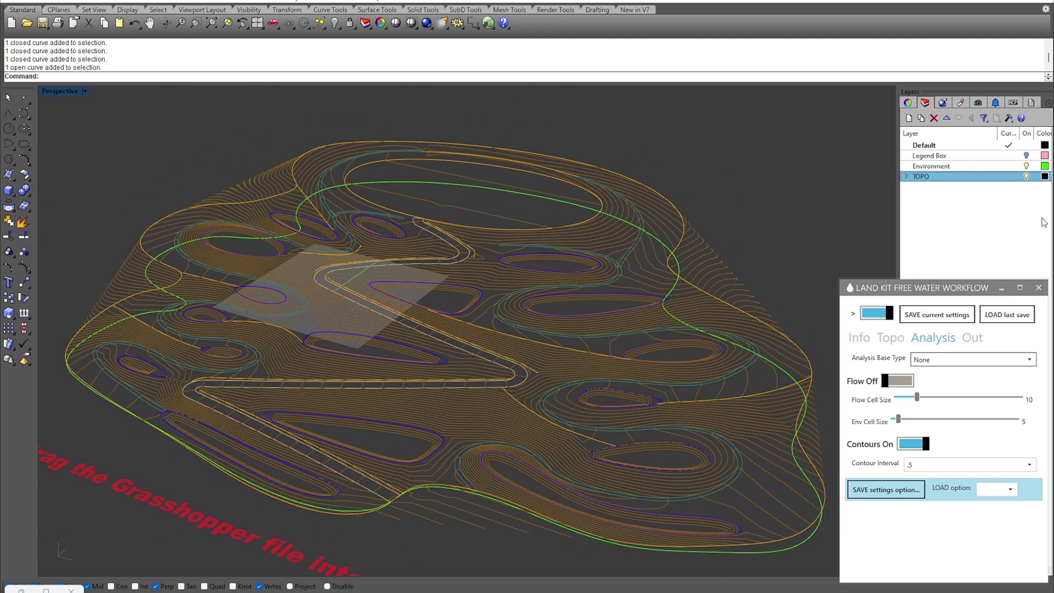
pyautogui.click(1026, 165)
pyautogui.keyDown('shift'); pyautogui.moveTo(754, 324); pyautogui.dragTo(749, 300, button='right'); pyautogui.keyUp('shift')
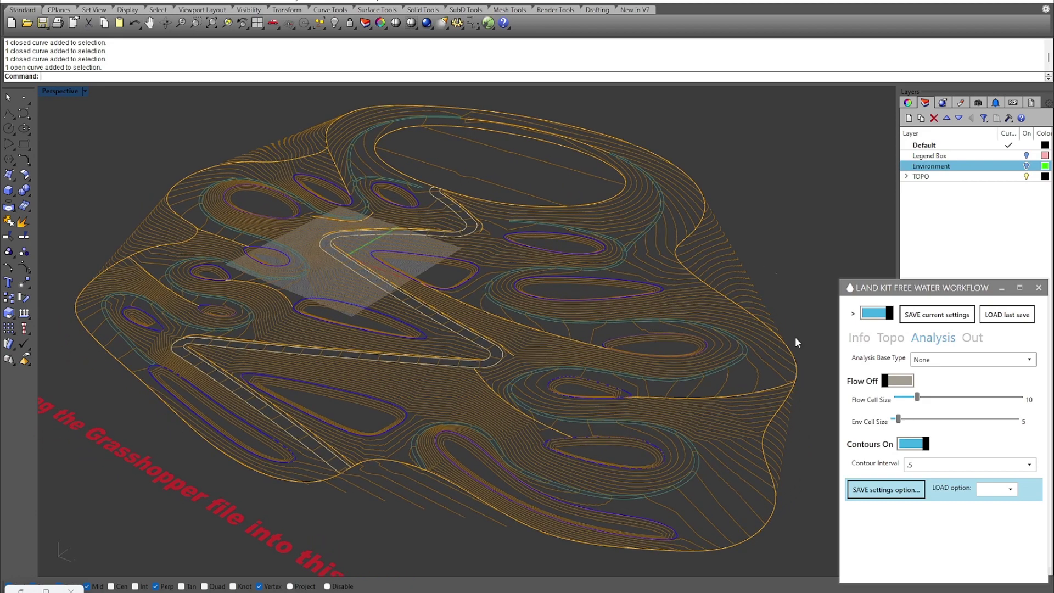
# Set the analysis base type to Elevation and view the elevation display on the terrain
pyautogui.click(944, 361)
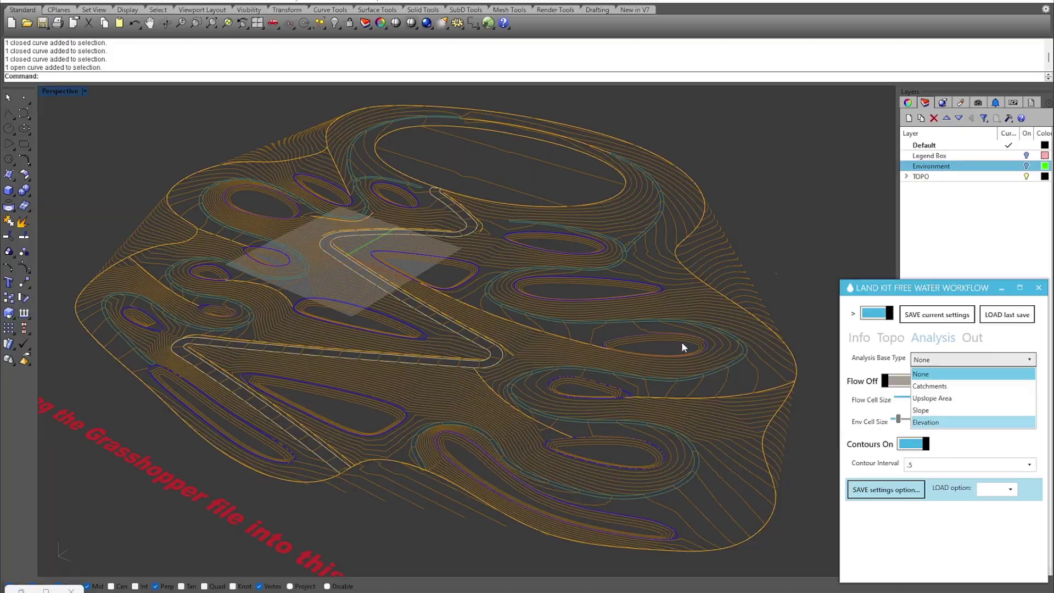
pyautogui.moveTo(690, 369); pyautogui.dragTo(409, 267, button='right')
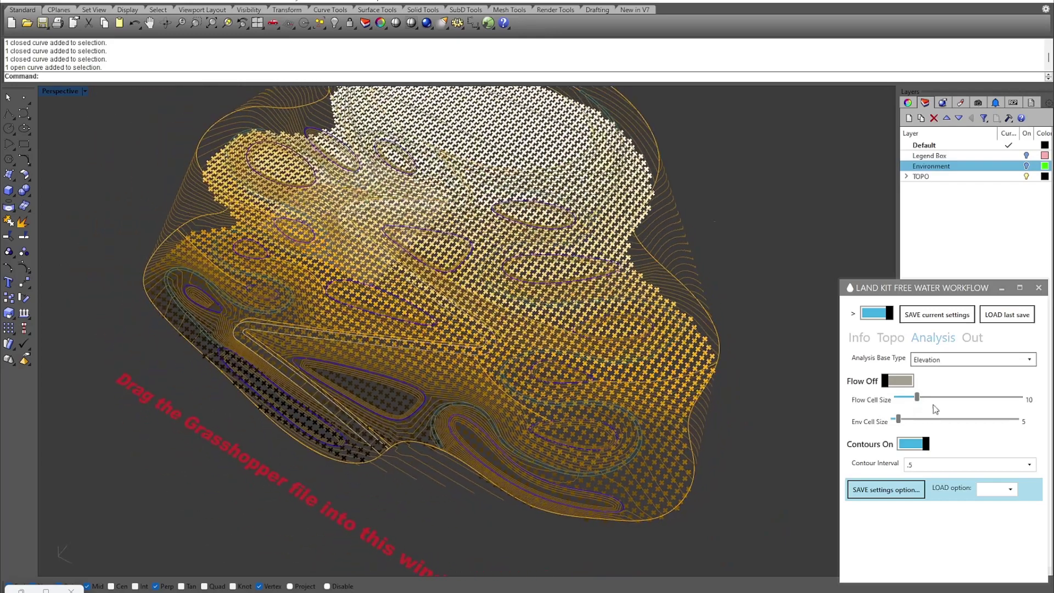
# Set the analysis base type to Slope and examine the slope shading around the basins and paths up close
pyautogui.click(972, 359)
pyautogui.click(966, 410)
pyautogui.moveTo(571, 384); pyautogui.dragTo(588, 332, button='right')
pyautogui.scroll(3, 536, 333)
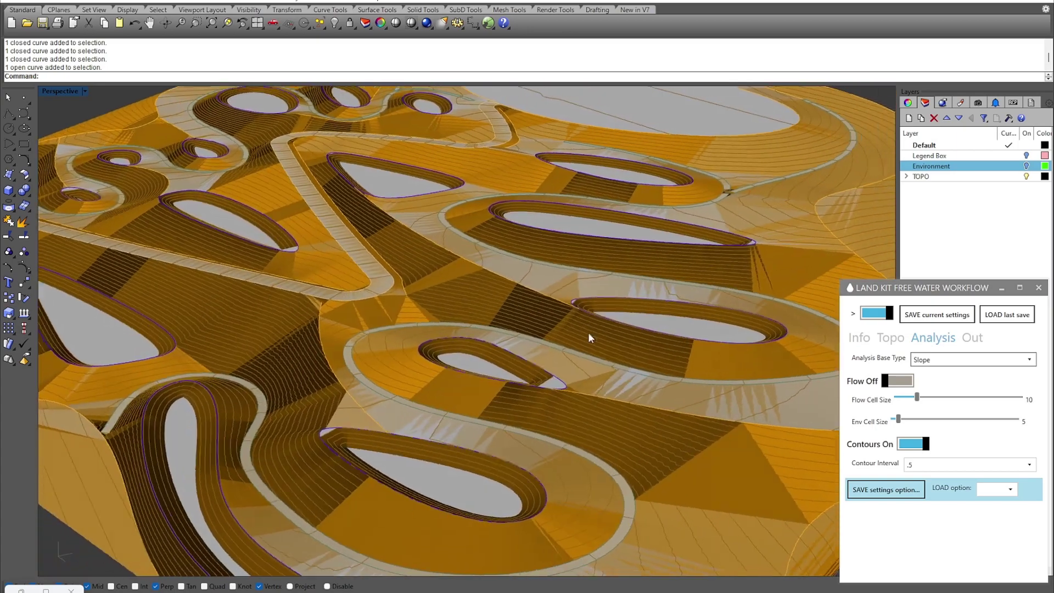
pyautogui.keyDown('shift'); pyautogui.moveTo(516, 379); pyautogui.dragTo(600, 341, button='right'); pyautogui.keyUp('shift')
pyautogui.moveTo(683, 327); pyautogui.dragTo(680, 347, button='right')
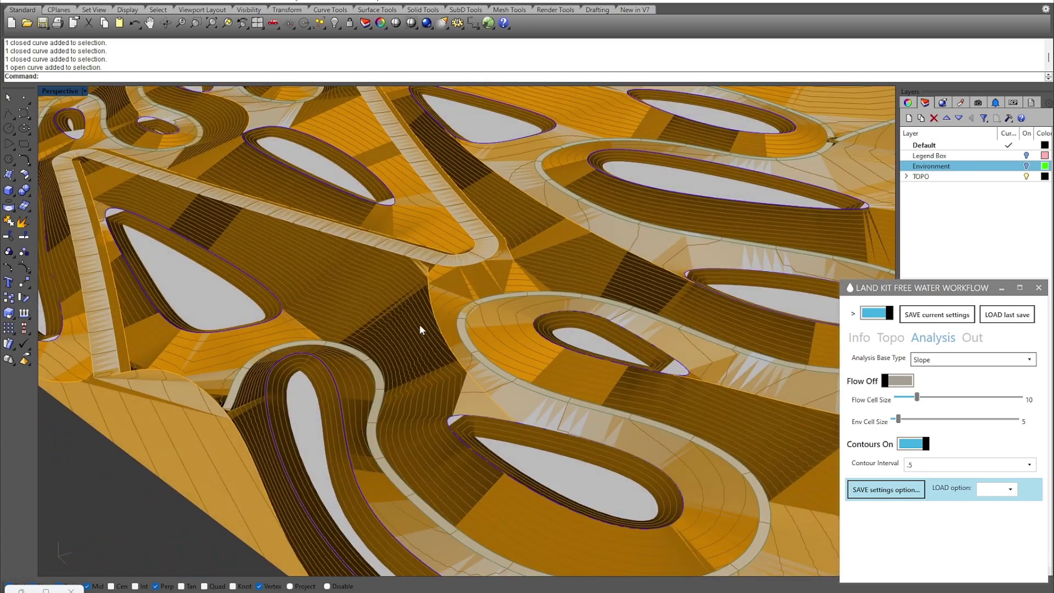
pyautogui.click(972, 360)
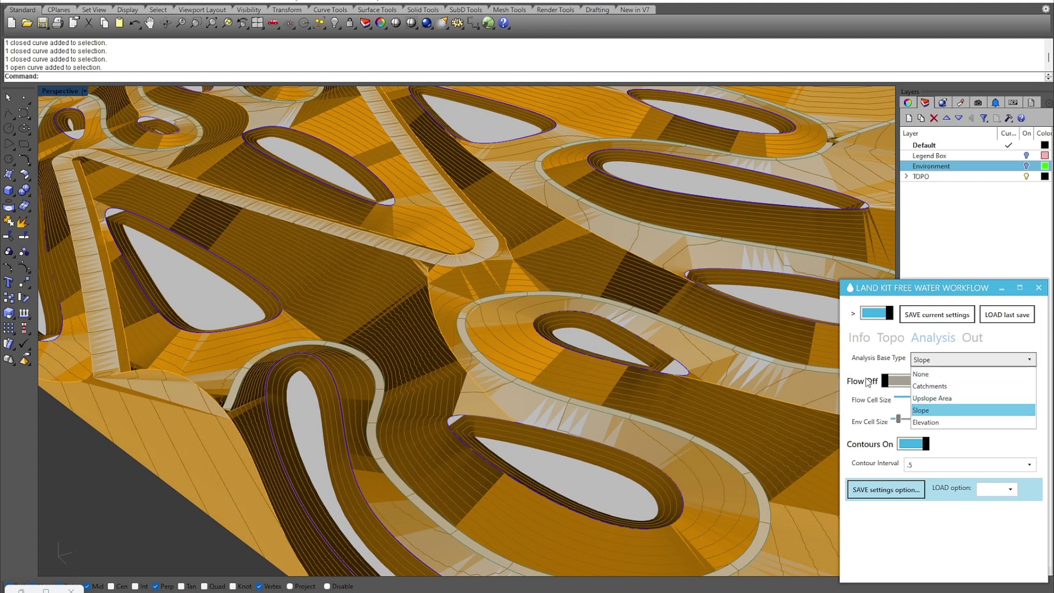
pyautogui.click(953, 410)
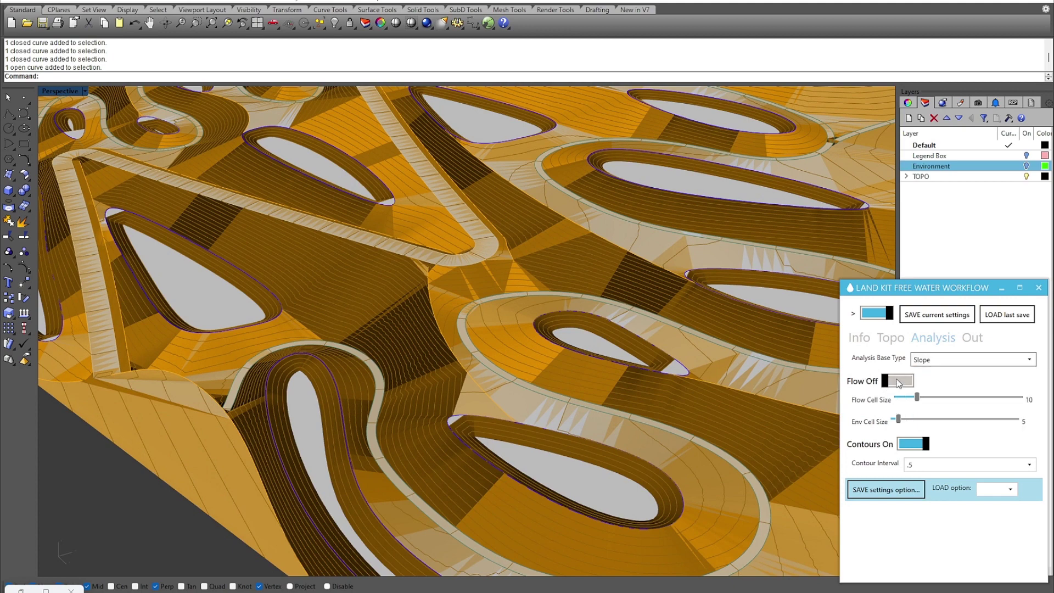
# Turn on the flow analysis over the slope shading and look through the contour interval options, keeping .5
pyautogui.keyDown('shift'); pyautogui.moveTo(657, 345); pyautogui.dragTo(516, 387, button='right'); pyautogui.keyUp('shift')
pyautogui.moveTo(552, 348); pyautogui.dragTo(582, 352, button='right')
pyautogui.click(939, 465)
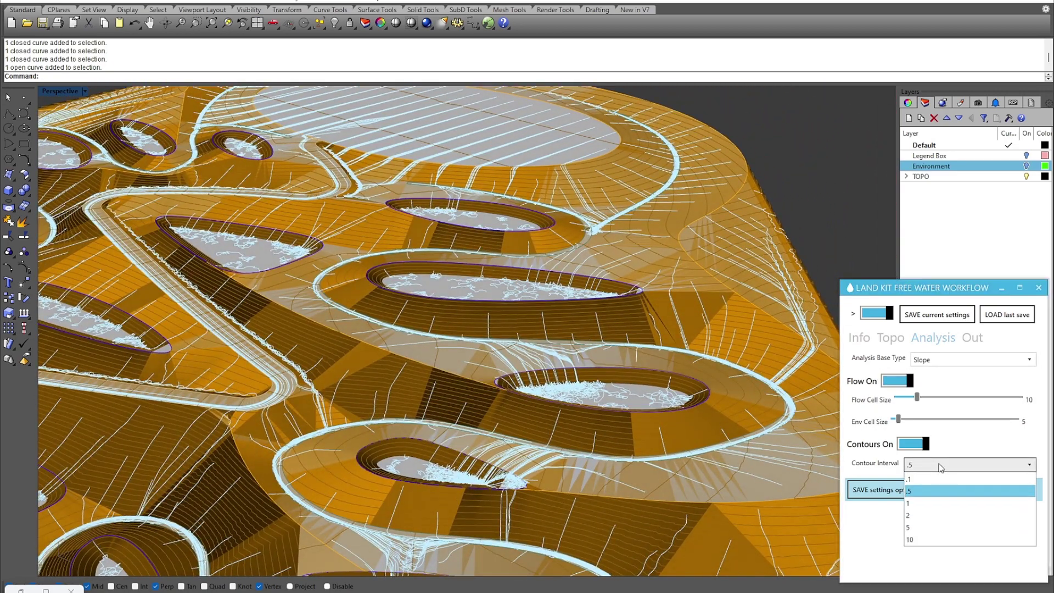
pyautogui.click(743, 329)
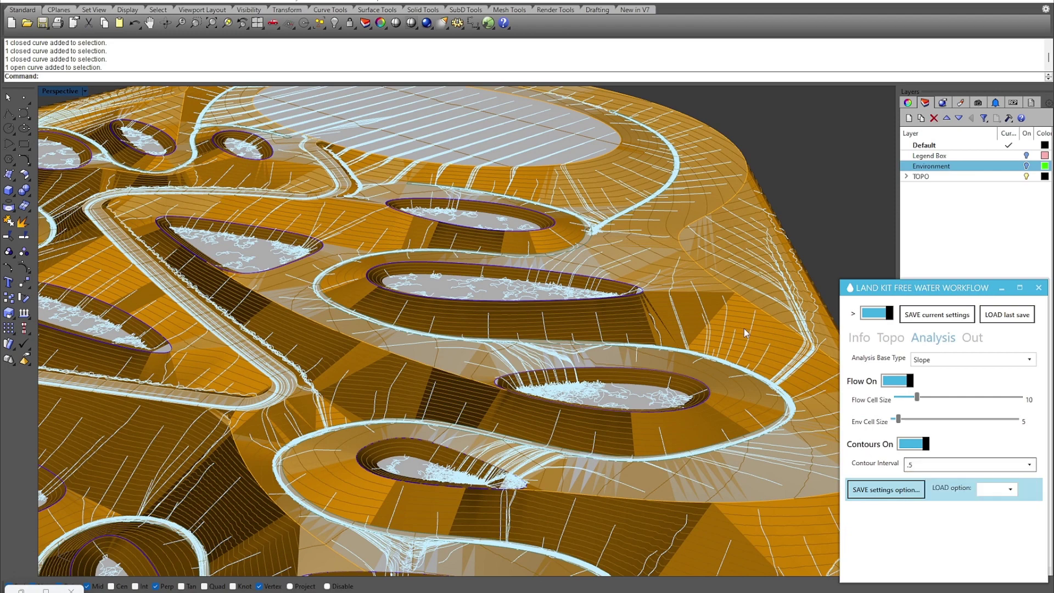
pyautogui.moveTo(753, 330); pyautogui.dragTo(711, 366, button='right')
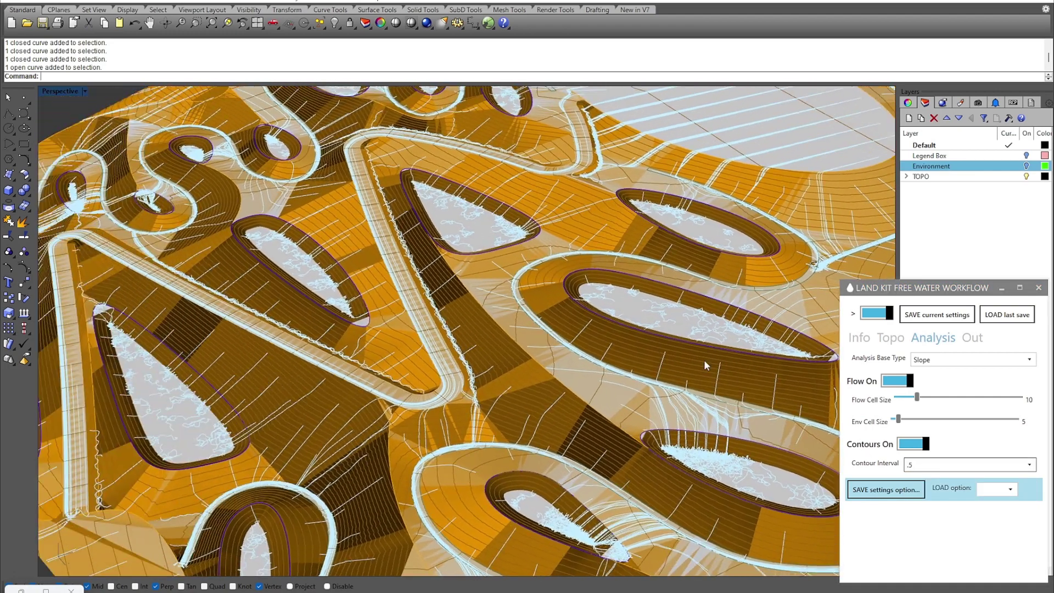
# Examine the flow lines along the zigzag path and around the basins up close, selecting individual flow lines
pyautogui.scroll(-8, 711, 366)
pyautogui.moveTo(559, 348); pyautogui.dragTo(498, 286, button='right')
pyautogui.click(519, 338)
pyautogui.scroll(5, 494, 362)
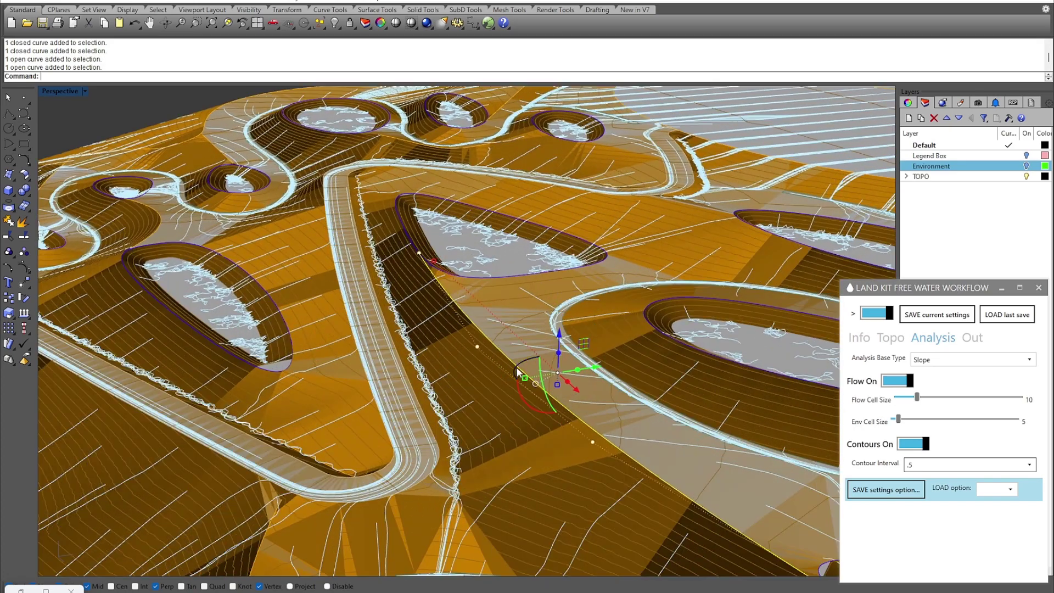
pyautogui.moveTo(518, 372); pyautogui.dragTo(546, 380, button='right')
pyautogui.scroll(4, 506, 393)
pyautogui.click(503, 393)
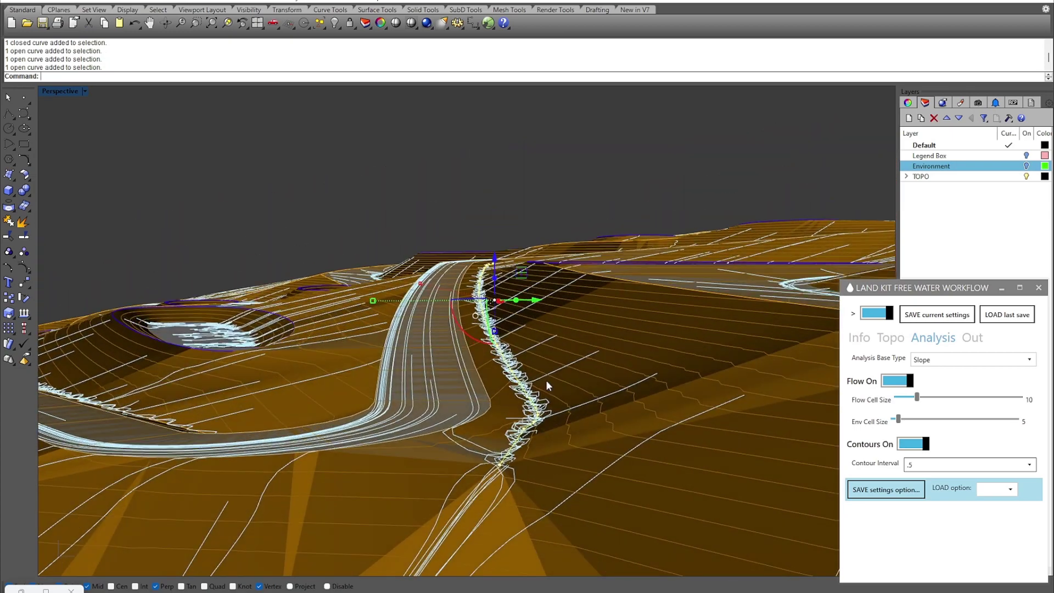
pyautogui.moveTo(528, 394); pyautogui.dragTo(565, 392, button='right')
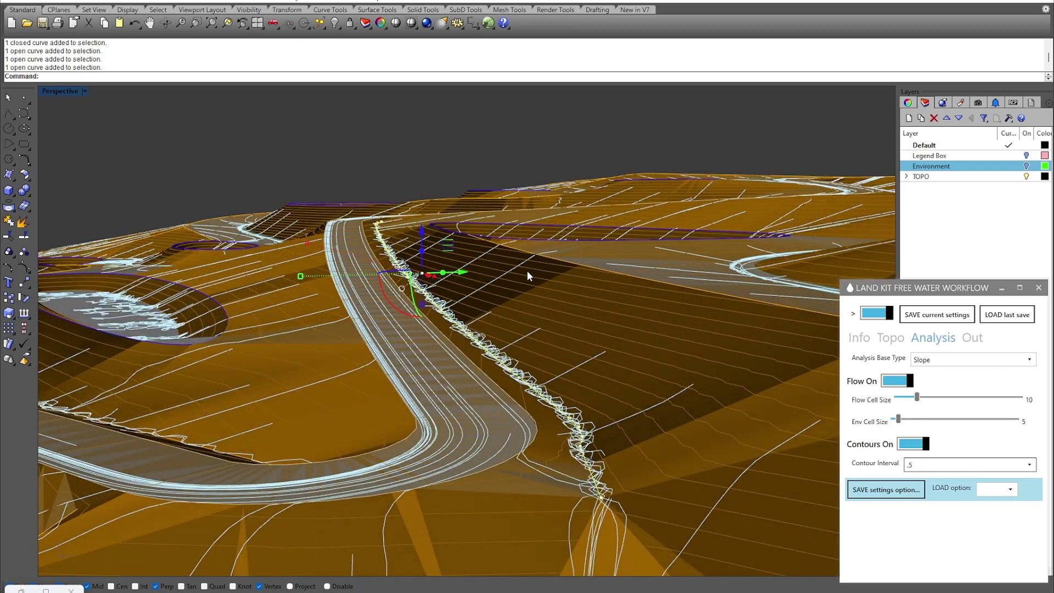
pyautogui.moveTo(451, 340); pyautogui.dragTo(404, 221, button='right')
pyautogui.moveTo(383, 320); pyautogui.dragTo(588, 320, button='right')
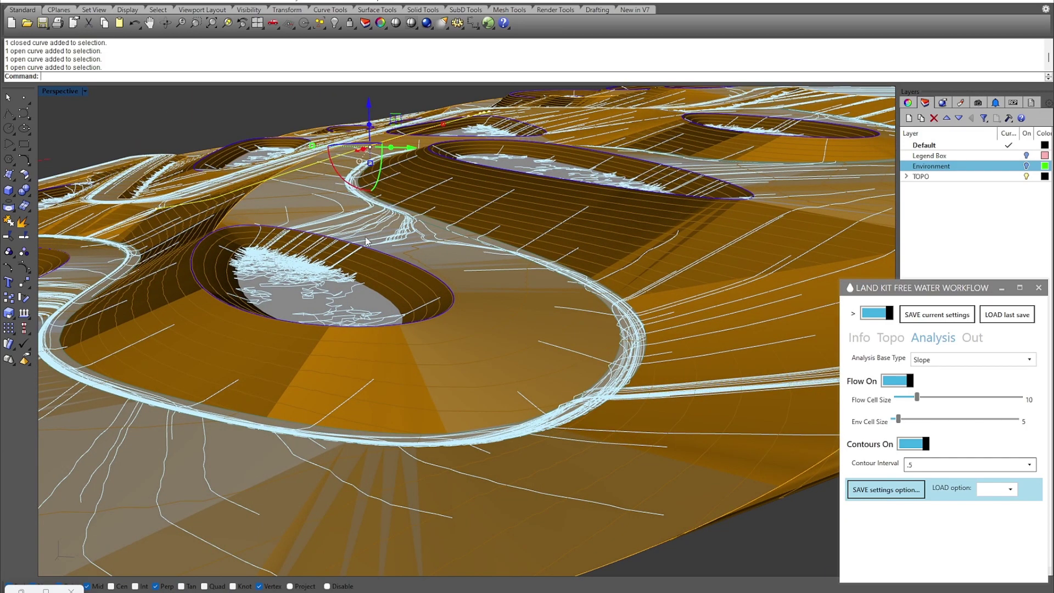
pyautogui.scroll(8, 301, 266)
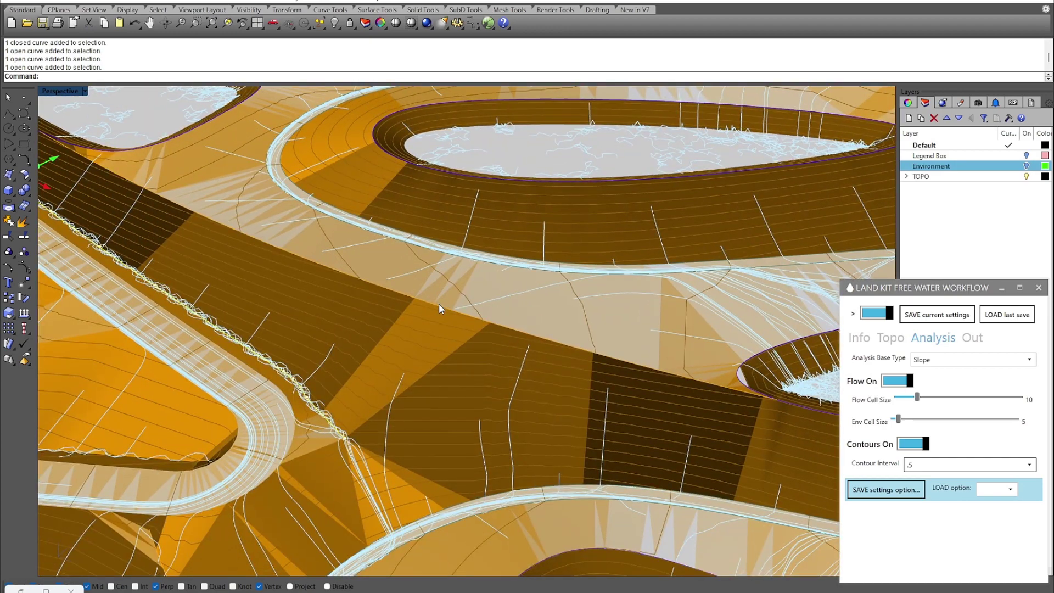
# Try to reshape the open terrain curve between the path bend and the basins by moving its two middle control points vertically
pyautogui.click(440, 296)
pyautogui.moveTo(441, 297); pyautogui.dragTo(405, 184, button='right')
pyautogui.click(231, 202)
pyautogui.keyDown('shift'); pyautogui.click(407, 285); pyautogui.keyUp('shift')
pyautogui.moveTo(405, 184); pyautogui.dragTo(464, 212)
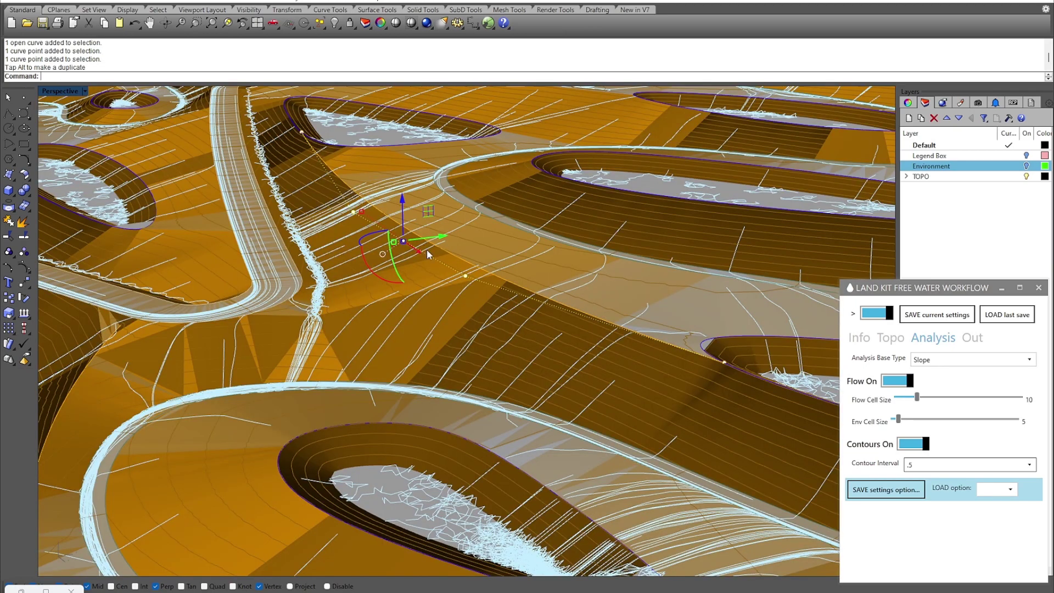
pyautogui.moveTo(423, 269); pyautogui.dragTo(427, 193, button='right')
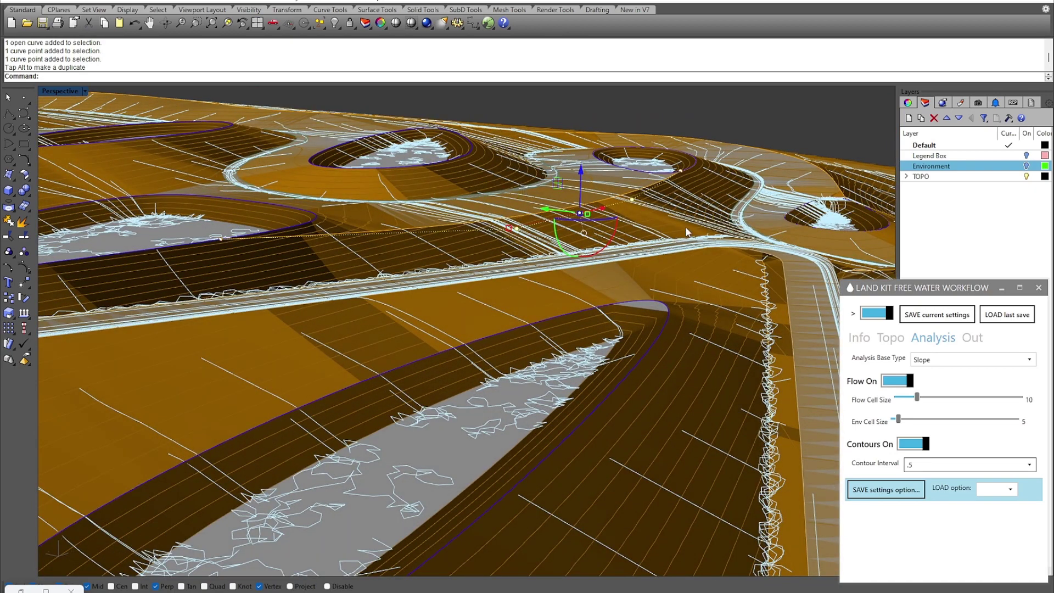
# Inspect the terrain and flow lines around the reshaped curve, and undo the control point move
pyautogui.moveTo(724, 238); pyautogui.dragTo(392, 280, button='right')
pyautogui.moveTo(572, 293); pyautogui.dragTo(531, 285, button='right')
pyautogui.hotkey('ctrl', 'z')
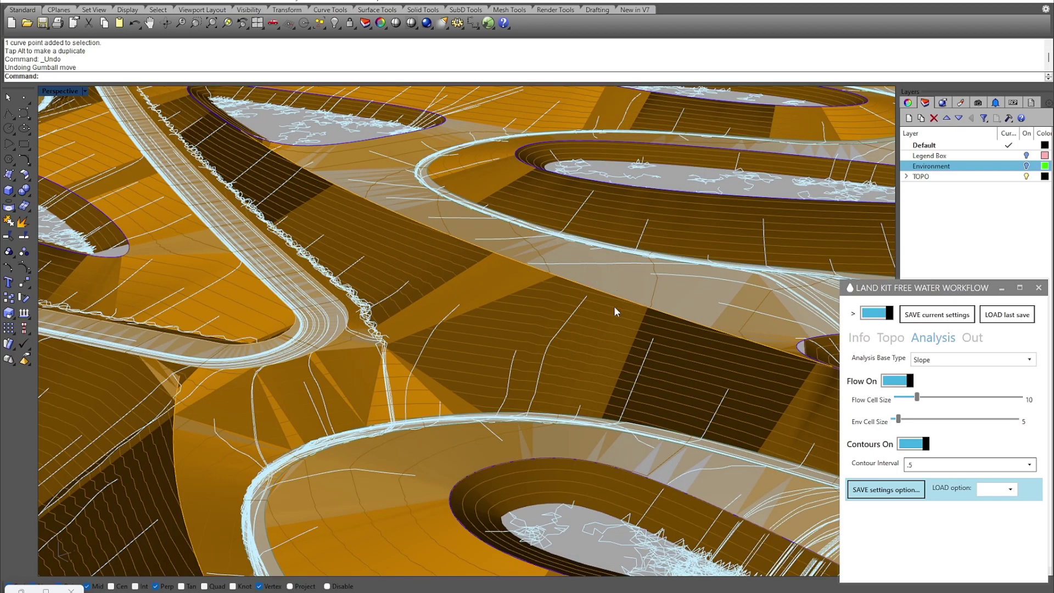
# Select the elongated basin's closed curve and try moving one control point on its upper rim vertically
pyautogui.keyDown('shift'); pyautogui.moveTo(614, 308); pyautogui.dragTo(560, 261, button='right'); pyautogui.keyUp('shift')
pyautogui.scroll(-6, 502, 295)
pyautogui.scroll(3, 560, 261)
pyautogui.scroll(-5, 560, 260)
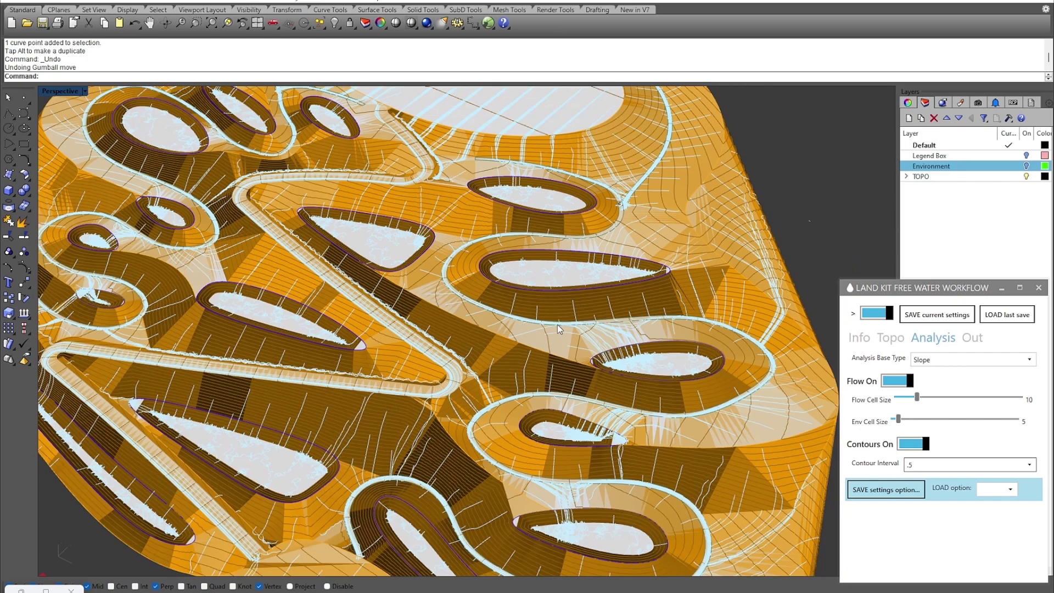
pyautogui.keyDown('shift'); pyautogui.moveTo(558, 325); pyautogui.dragTo(645, 250, button='right'); pyautogui.keyUp('shift')
pyautogui.scroll(6, 604, 264)
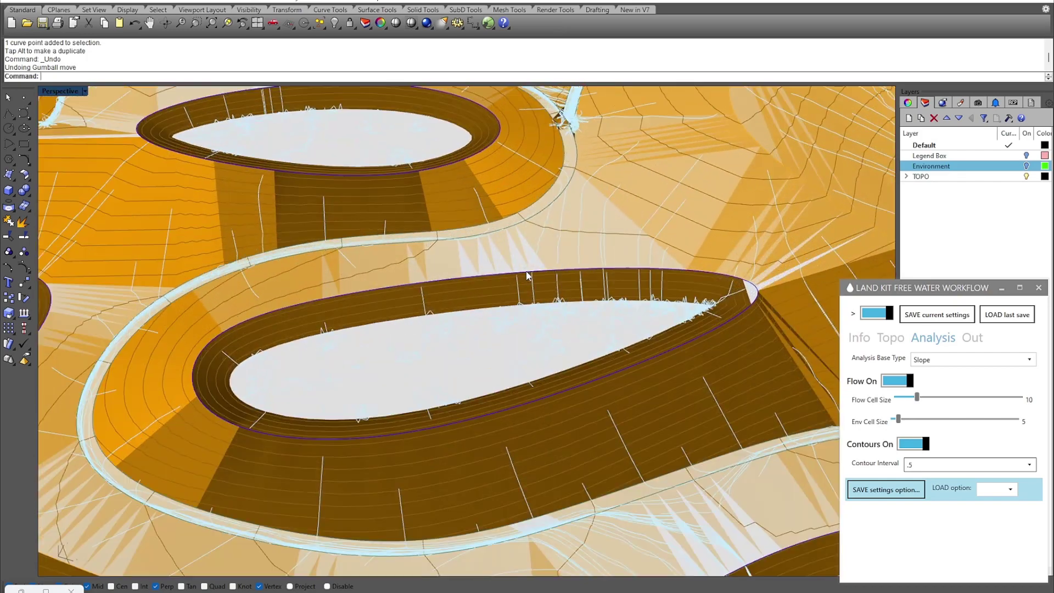
pyautogui.click(527, 275)
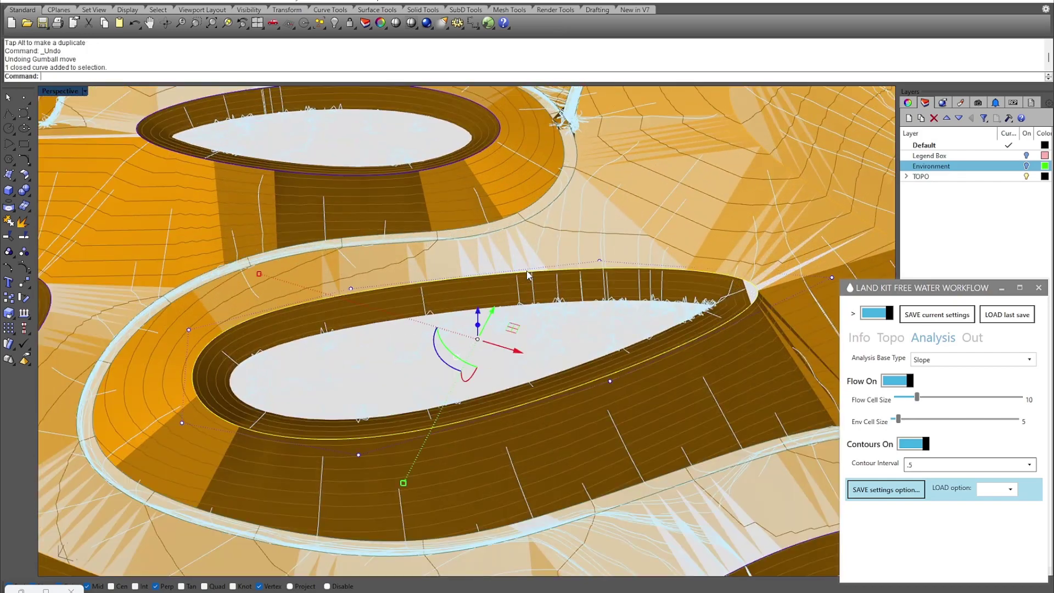
pyautogui.click(599, 263)
pyautogui.moveTo(604, 234); pyautogui.dragTo(660, 226)
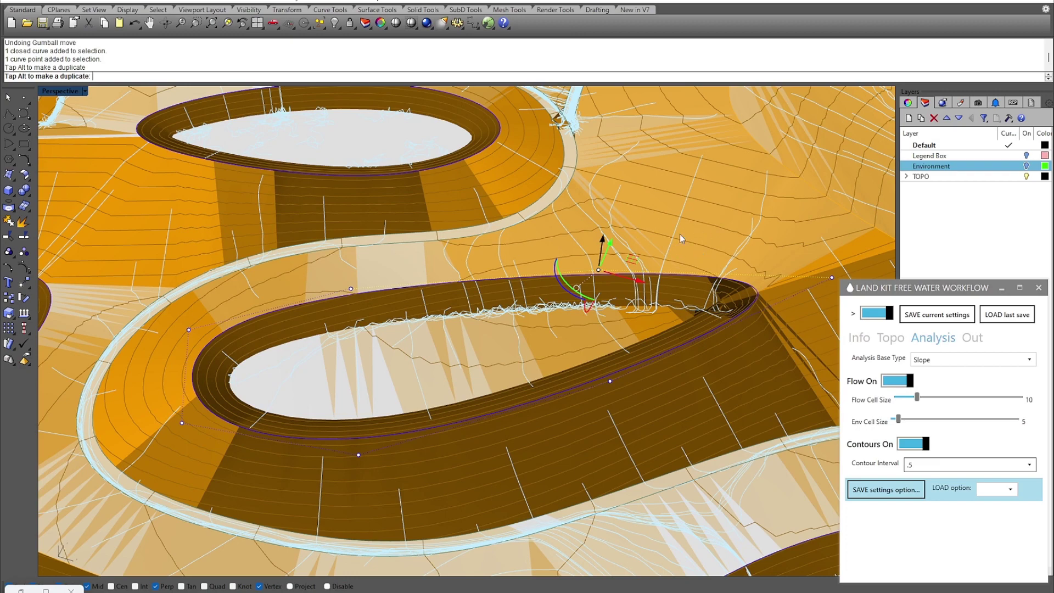
# Inspect the flow into the altered basin, undo the control point move and clear the selection
pyautogui.moveTo(639, 229); pyautogui.dragTo(783, 256, button='right')
pyautogui.moveTo(728, 281); pyautogui.dragTo(661, 246, button='right')
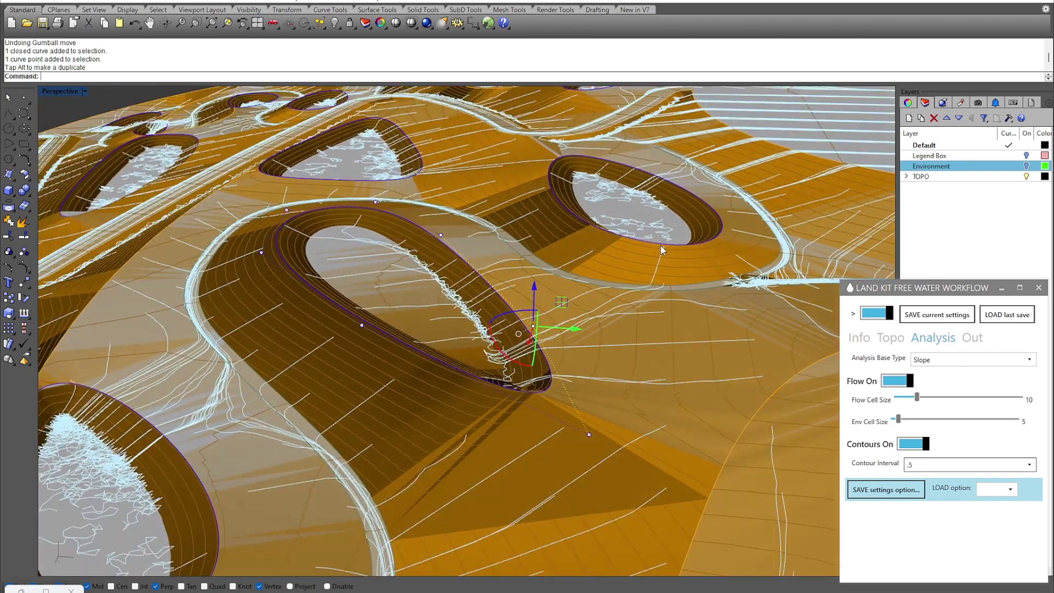
pyautogui.hotkey('ctrl', 'z')
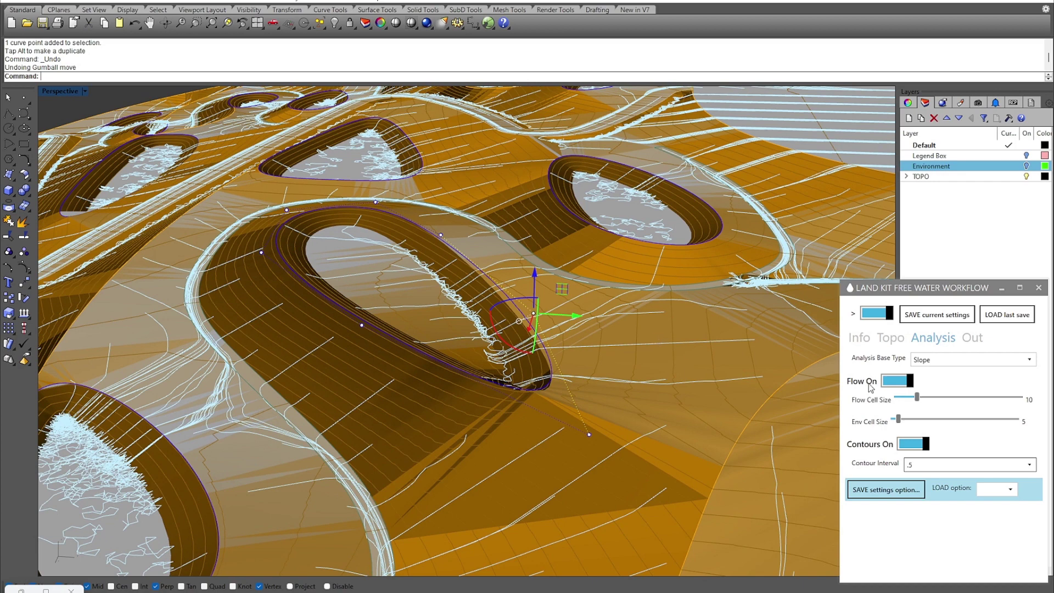
pyautogui.press('Escape')
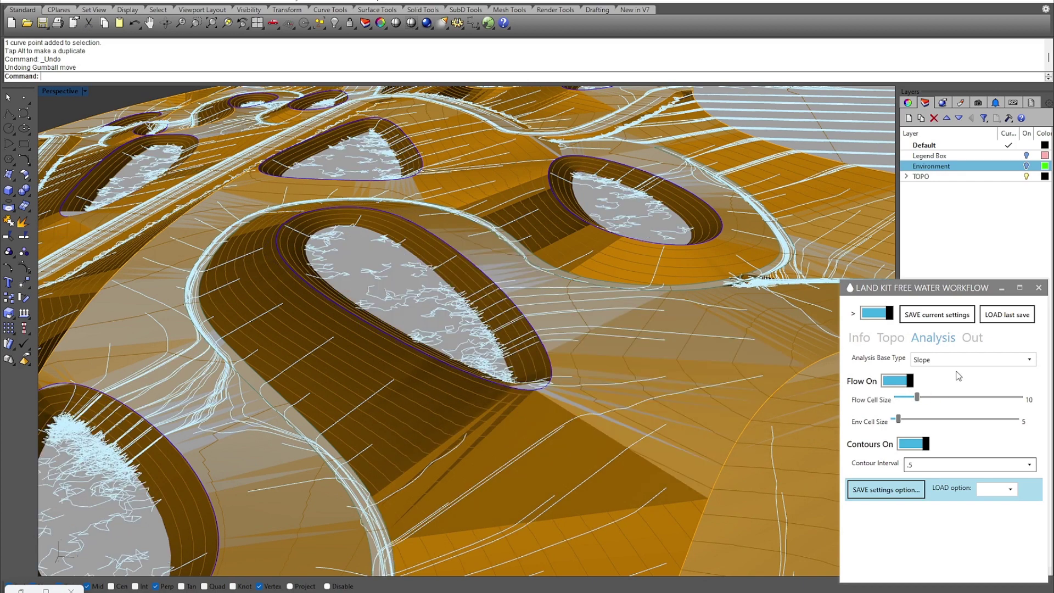
# Switch to the Top view and examine the flow lines across the large oval plateau and the basins below it
pyautogui.moveTo(641, 292); pyautogui.dragTo(684, 370, button='right')
pyautogui.scroll(-5, 682, 337)
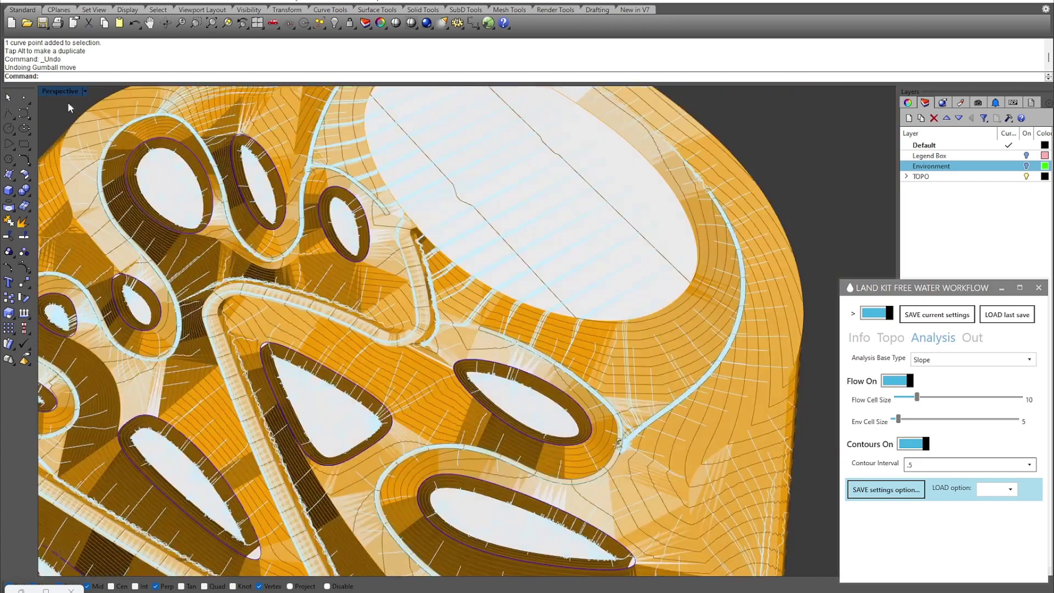
pyautogui.doubleClick(58, 88)
pyautogui.doubleClick(52, 91)
pyautogui.scroll(3, 448, 174)
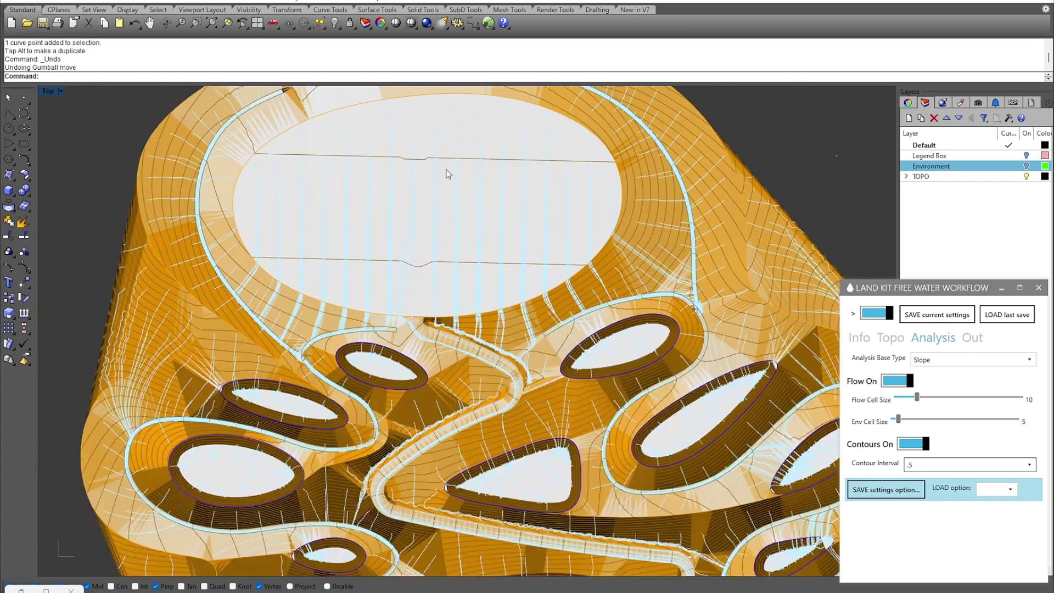
pyautogui.scroll(2, 449, 174)
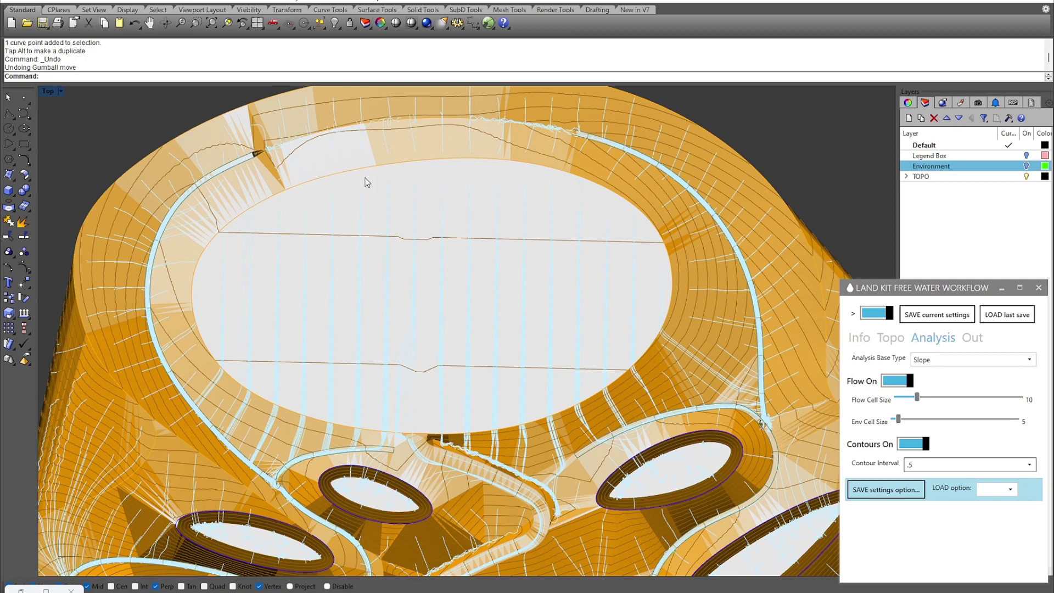
pyautogui.moveTo(558, 308); pyautogui.dragTo(535, 208, button='right')
pyautogui.moveTo(566, 342)
pyautogui.mouseDown(button='right')
pyautogui.moveTo(581, 266)
pyautogui.moveTo(556, 225)
pyautogui.mouseUp(button='right')
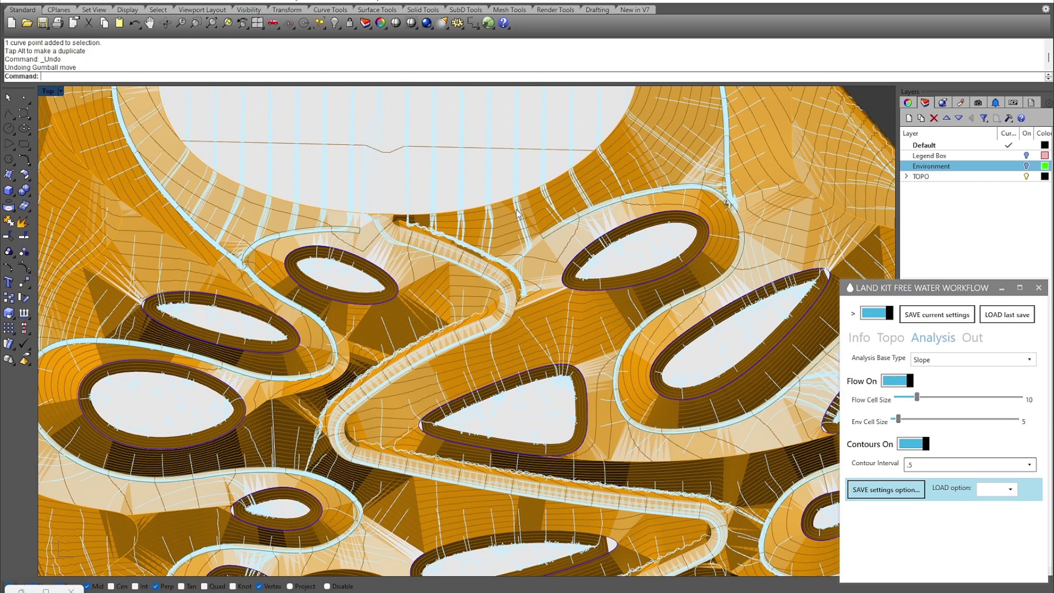
pyautogui.moveTo(519, 214); pyautogui.dragTo(531, 374, button='right')
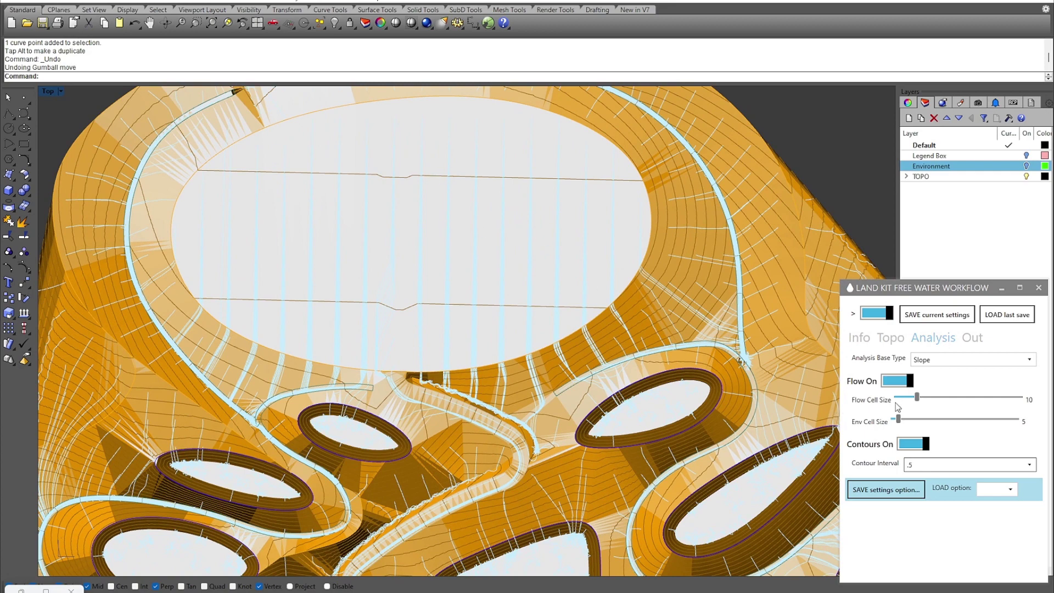
# Try a flow cell size of 15, replace it with 5, and view the flow lines around the plateau and basins
pyautogui.doubleClick(917, 396)
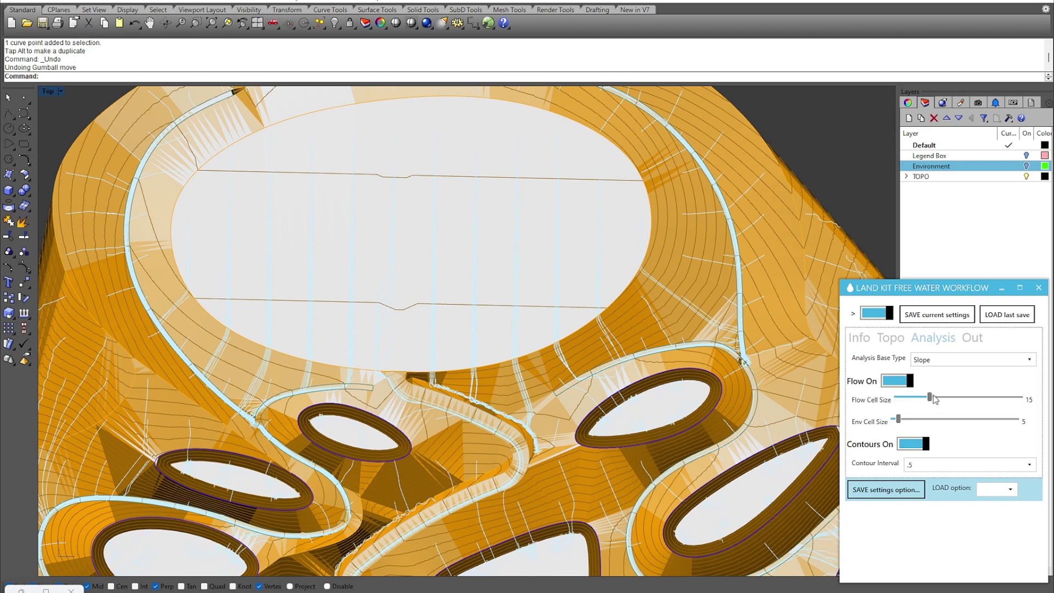
pyautogui.doubleClick(932, 397)
pyautogui.write('5')
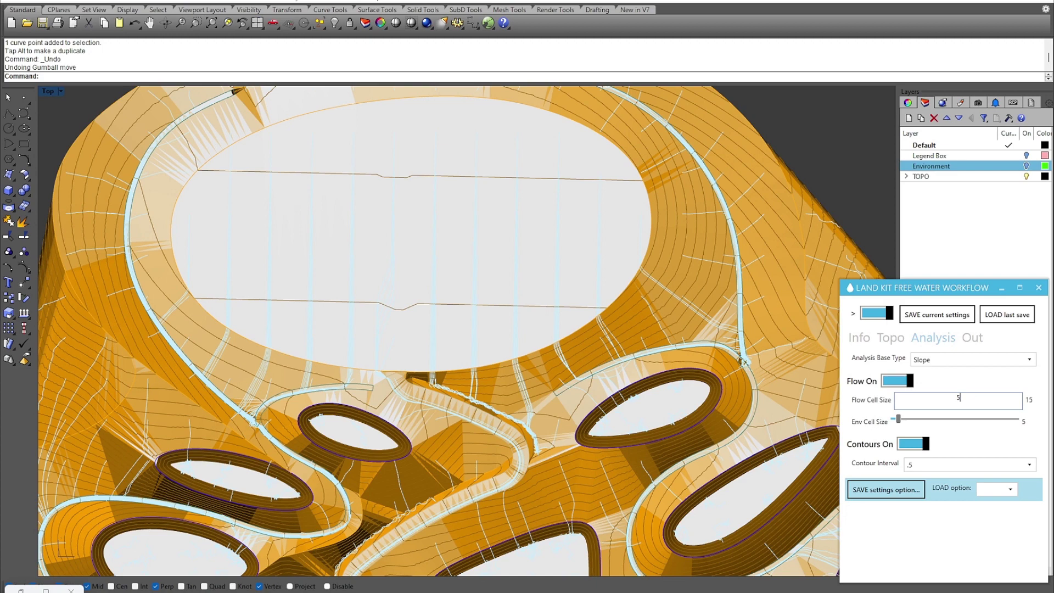
pyautogui.press('Return')
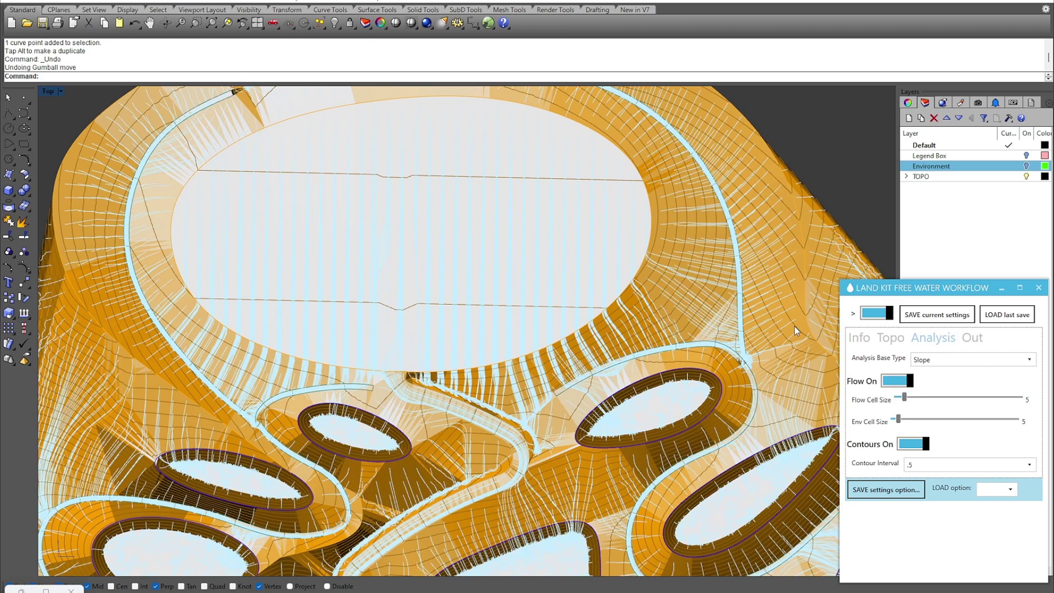
pyautogui.moveTo(598, 357); pyautogui.dragTo(554, 287, button='right')
pyautogui.moveTo(676, 379); pyautogui.dragTo(650, 314, button='right')
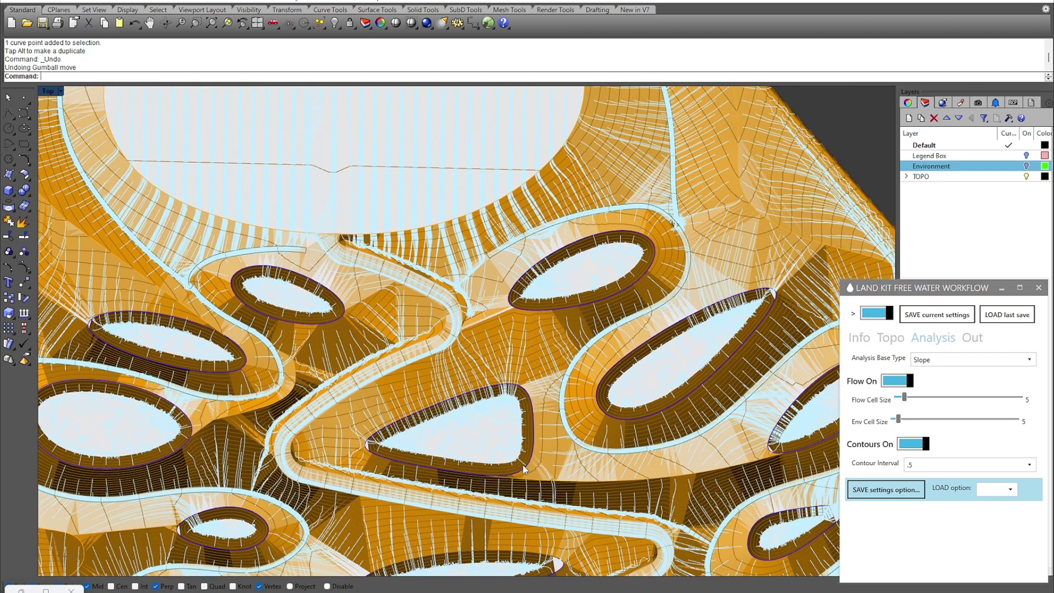
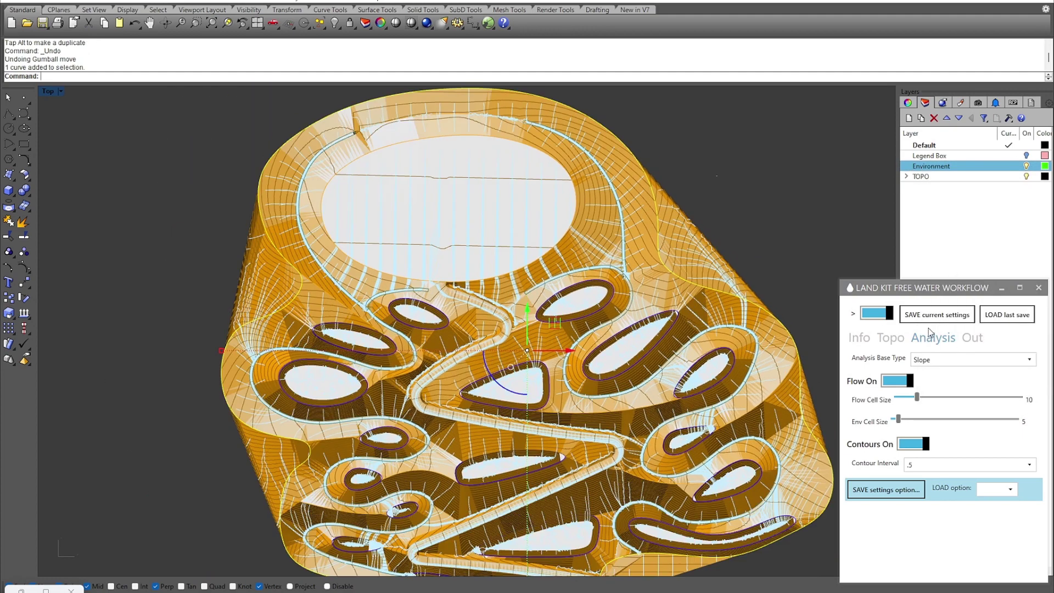
# Set the analysis base type to Upslope Area and examine the points and flow lines around the plateau, winding path and basins
pyautogui.click(961, 359)
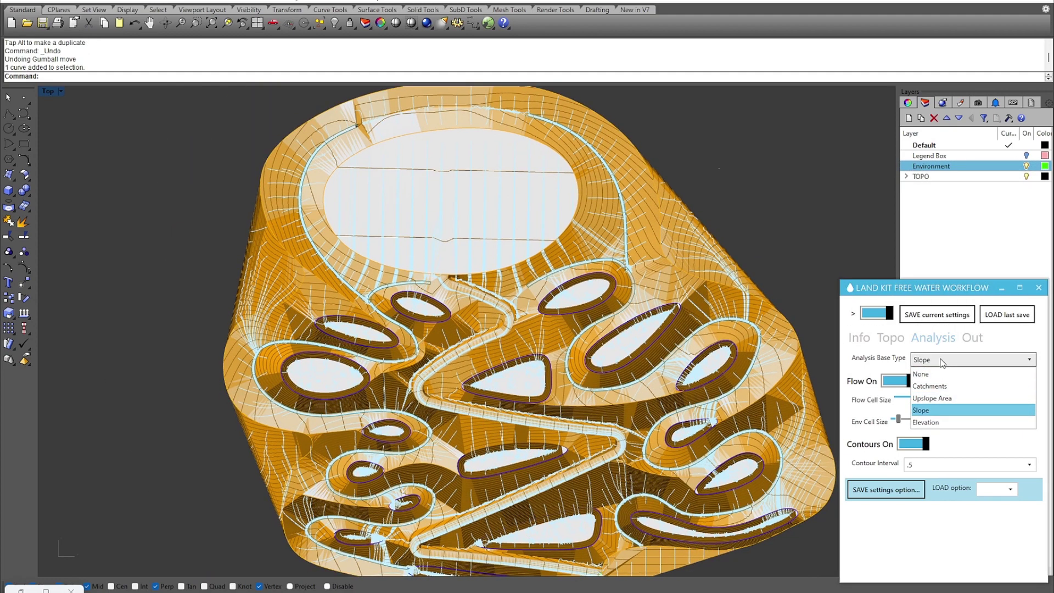
pyautogui.click(945, 401)
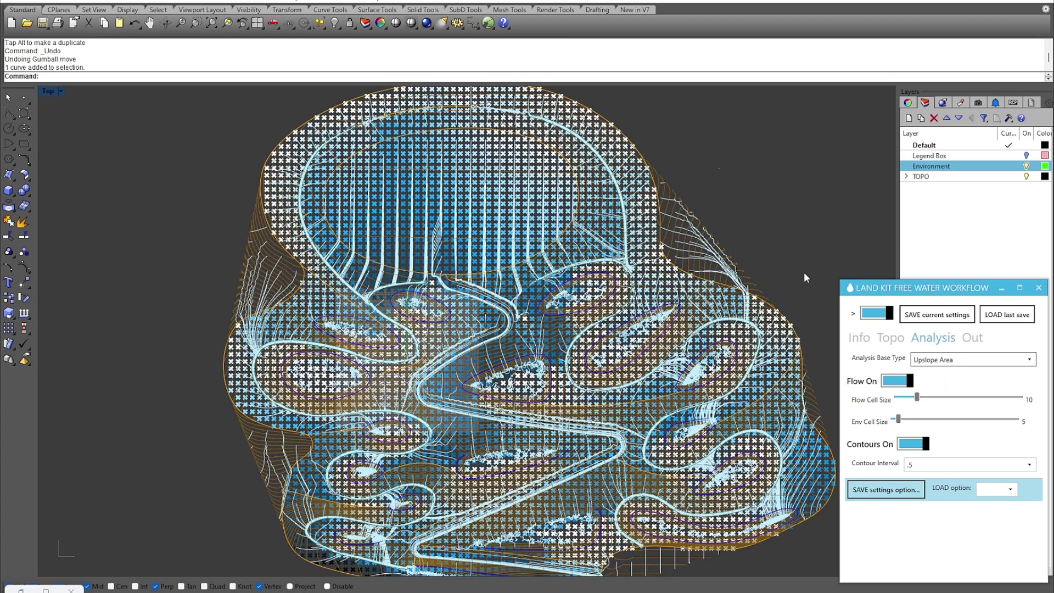
pyautogui.moveTo(802, 292); pyautogui.dragTo(794, 297, button='right')
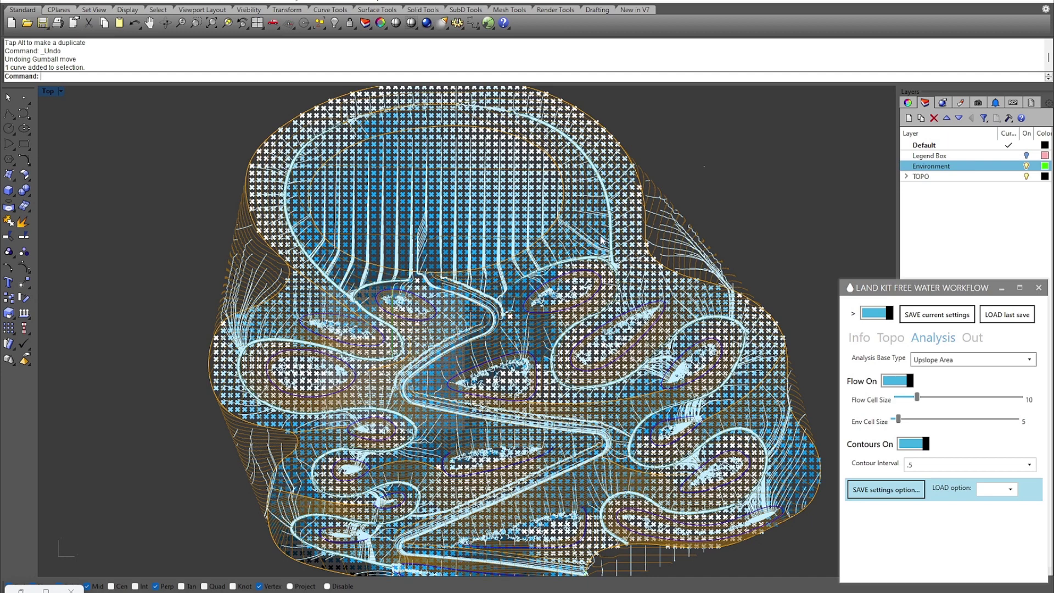
pyautogui.rightClick(962, 168)
pyautogui.click(972, 337)
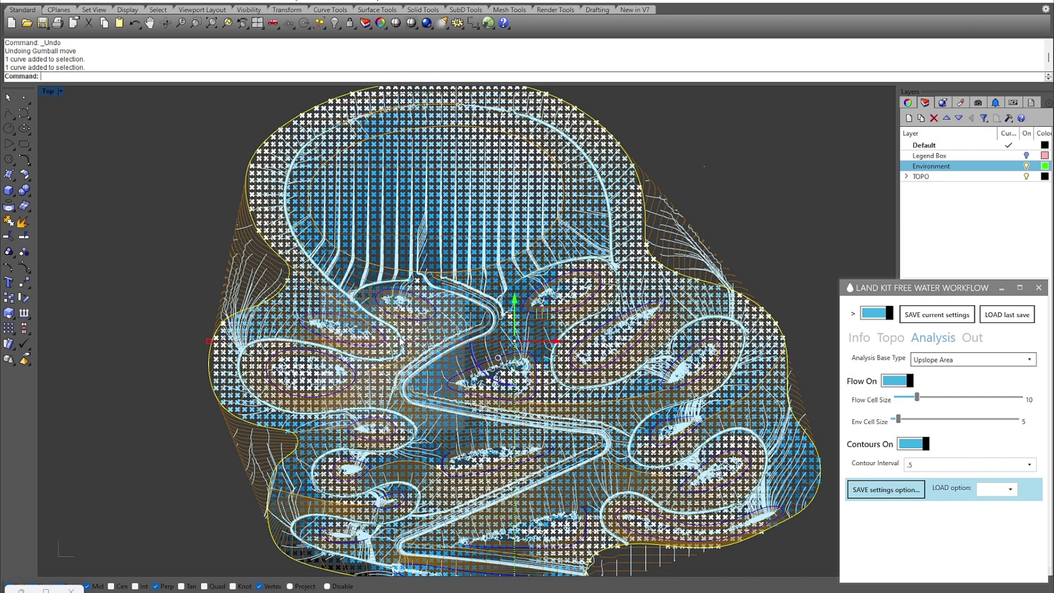
pyautogui.moveTo(410, 287); pyautogui.dragTo(430, 280, button='right')
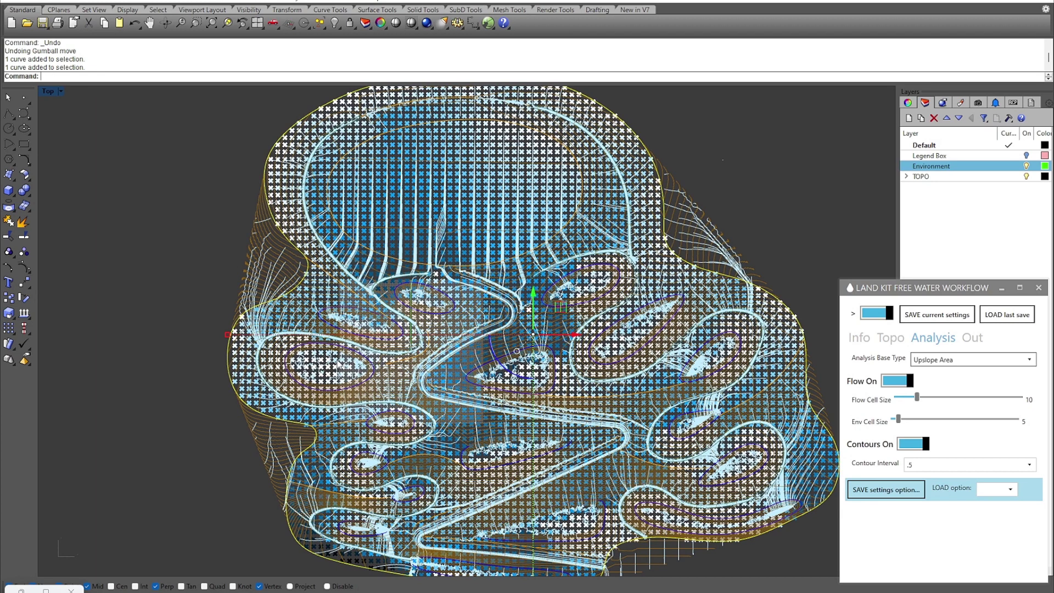
pyautogui.moveTo(440, 333); pyautogui.dragTo(466, 345, button='right')
pyautogui.moveTo(518, 378); pyautogui.dragTo(503, 354, button='right')
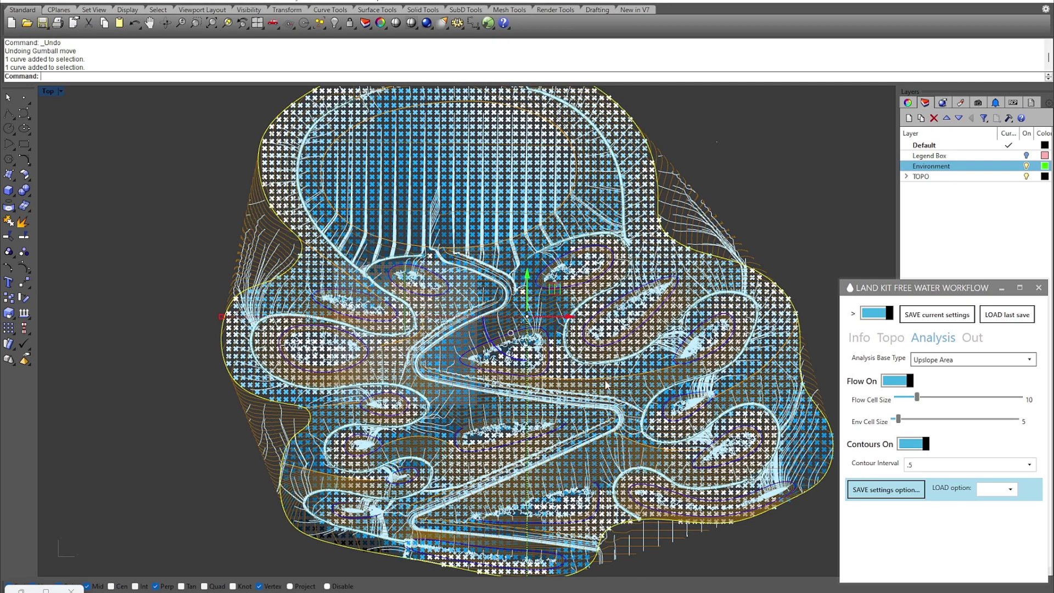
pyautogui.scroll(5, 501, 339)
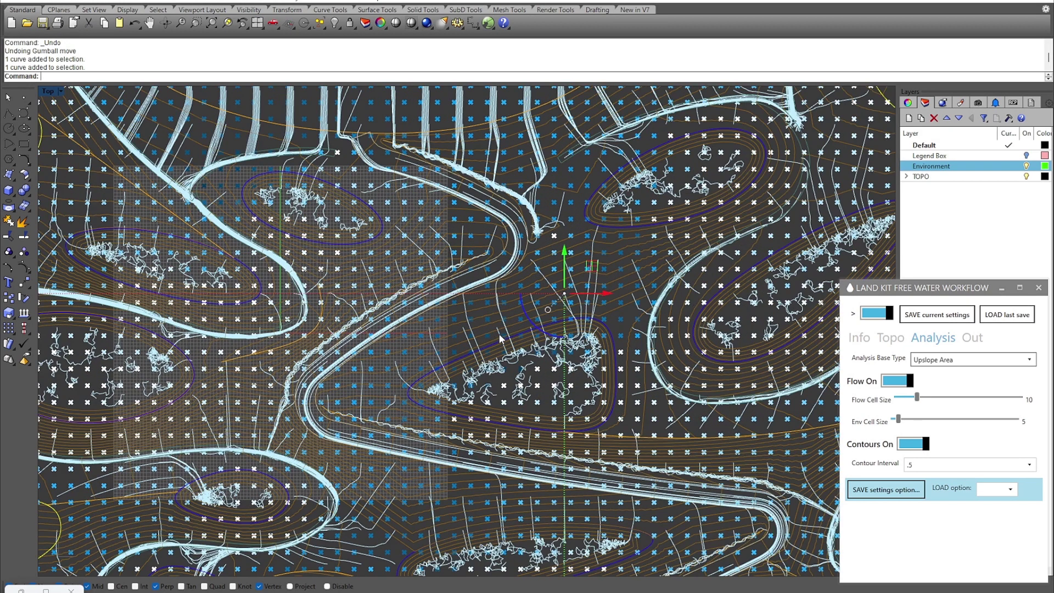
pyautogui.moveTo(506, 378); pyautogui.dragTo(672, 465, button='right')
pyautogui.scroll(-6, 597, 402)
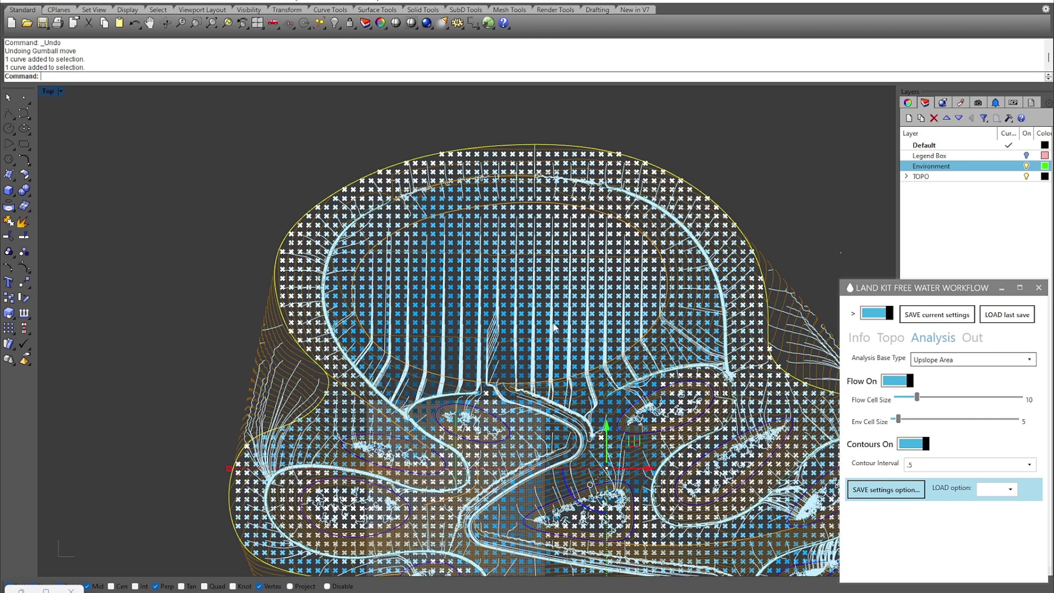
# Set the analysis base type to Catchments and examine the coloured catchment areas across the site
pyautogui.click(963, 360)
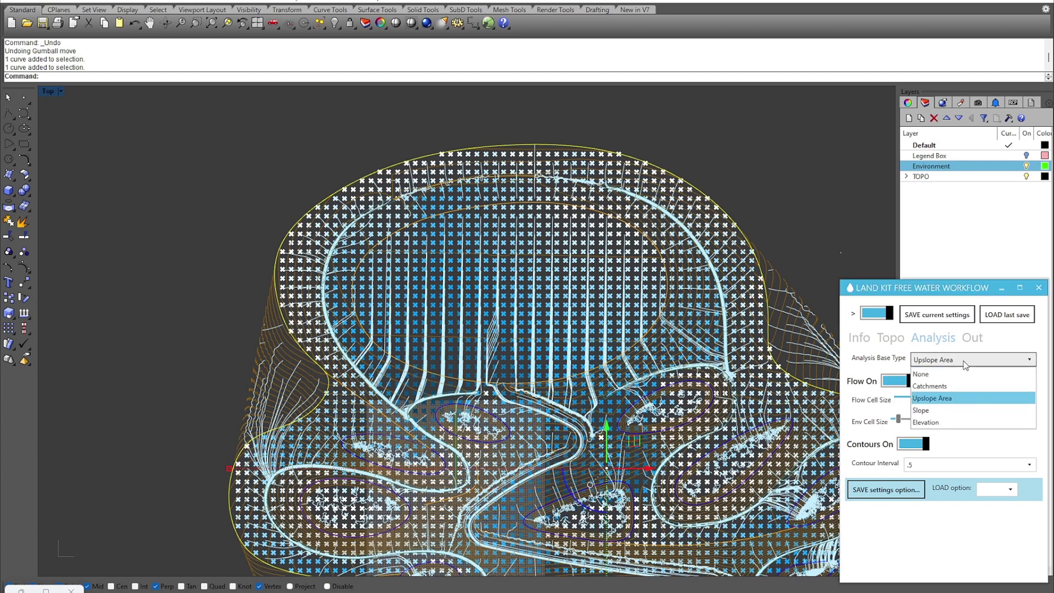
pyautogui.click(943, 387)
pyautogui.scroll(3, 674, 357)
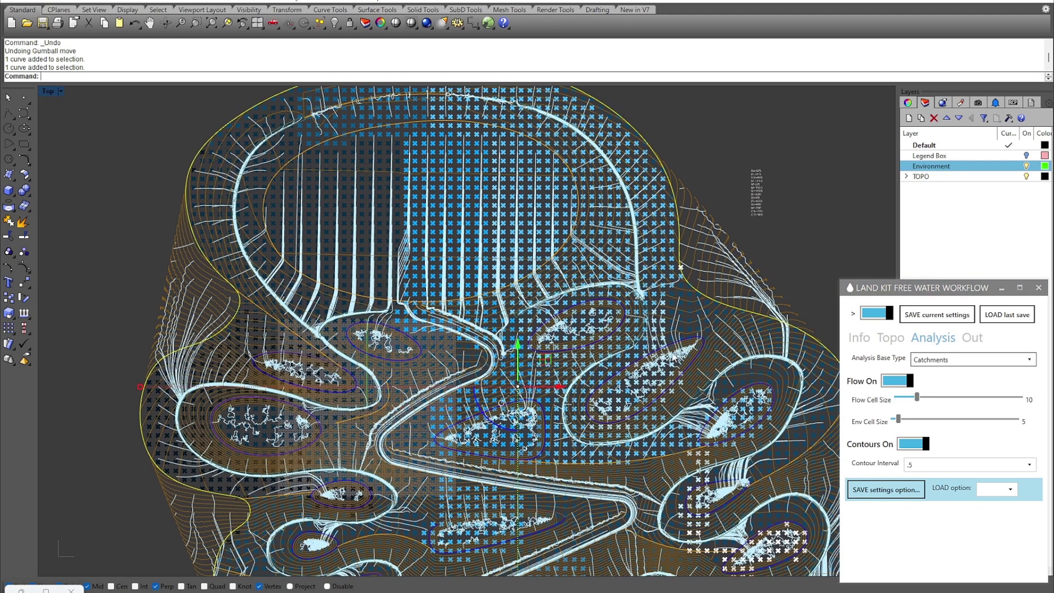
pyautogui.scroll(-6, 660, 355)
pyautogui.moveTo(671, 363); pyautogui.dragTo(628, 338, button='right')
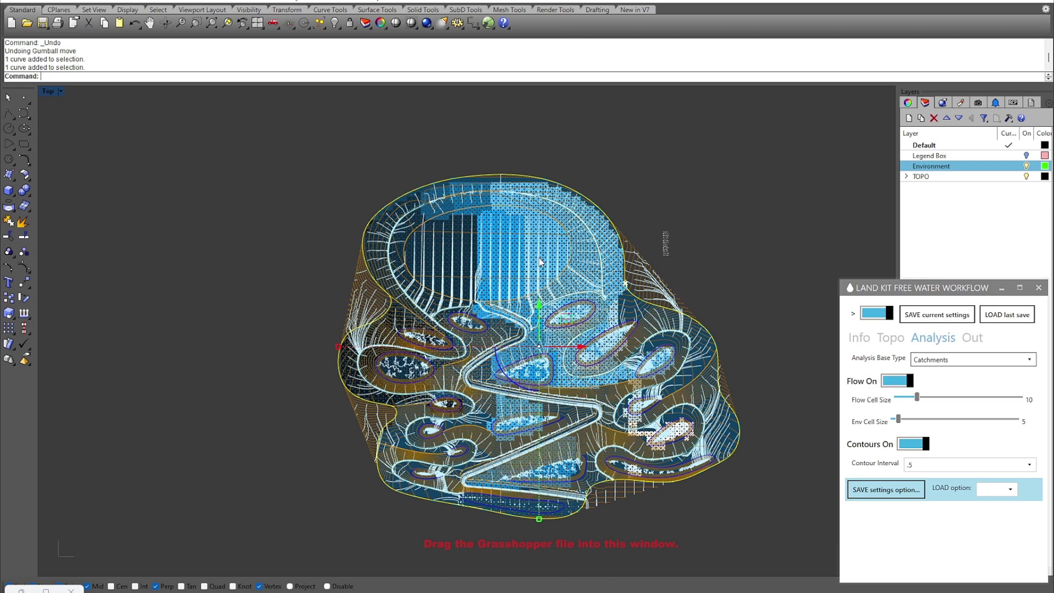
pyautogui.scroll(8, 555, 350)
pyautogui.scroll(-8, 555, 350)
# Try an environment cell size of 10, view the coarser catchment points around the plateau, and clear the selection
pyautogui.doubleClick(899, 422)
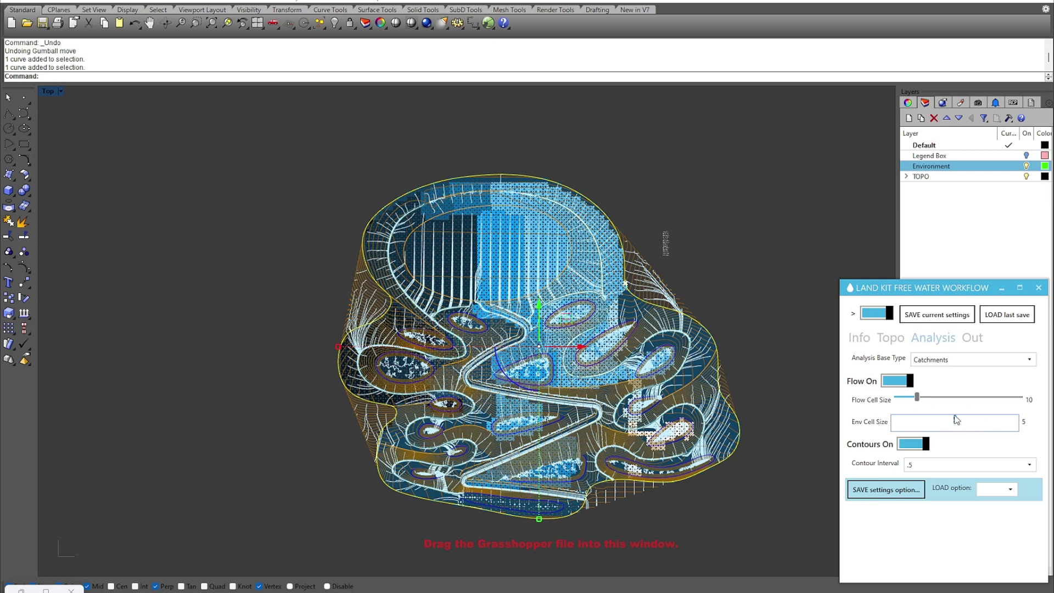
pyautogui.write('10')
pyautogui.press('Return')
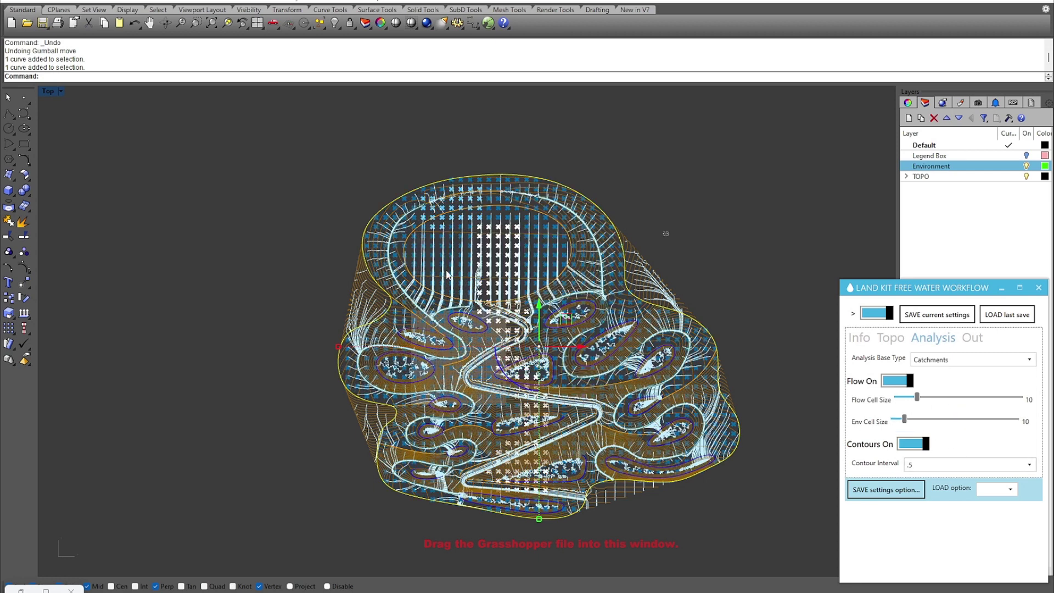
pyautogui.scroll(5, 525, 257)
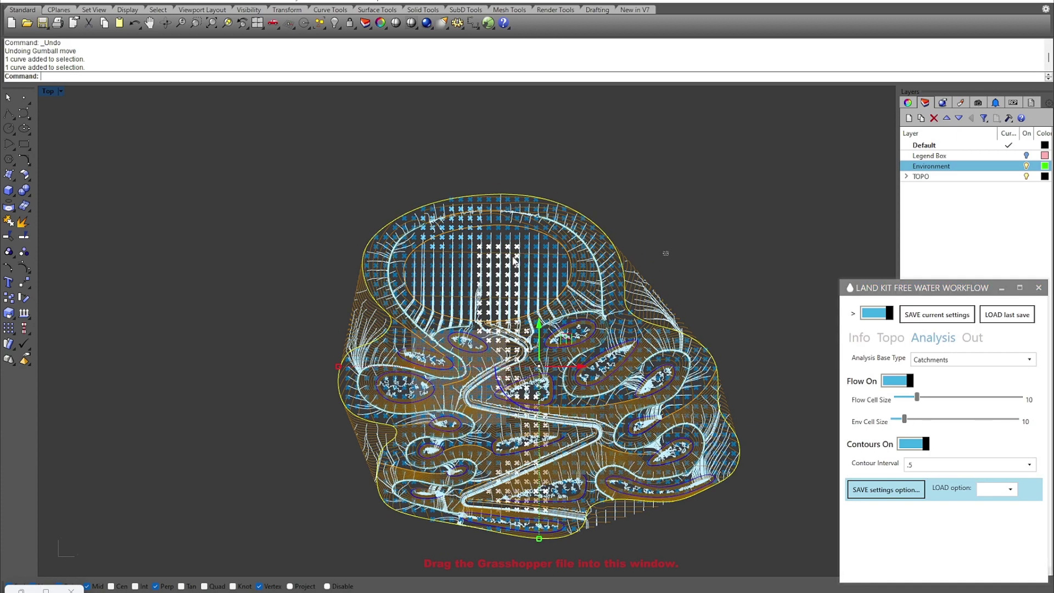
pyautogui.press('Tab')
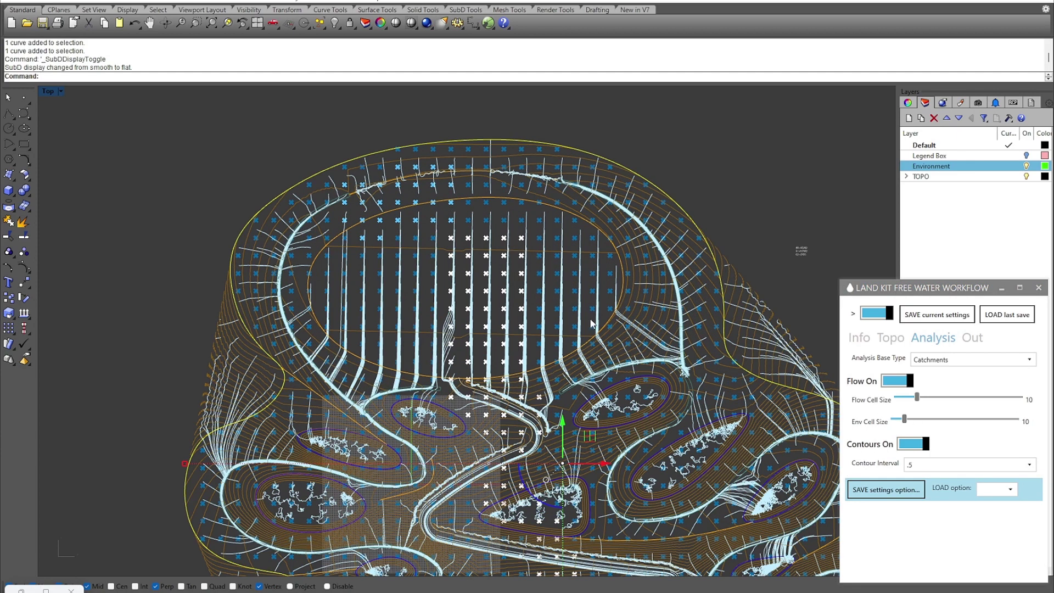
pyautogui.moveTo(571, 295); pyautogui.dragTo(555, 265, button='right')
pyautogui.press('Escape')
pyautogui.scroll(-5, 551, 325)
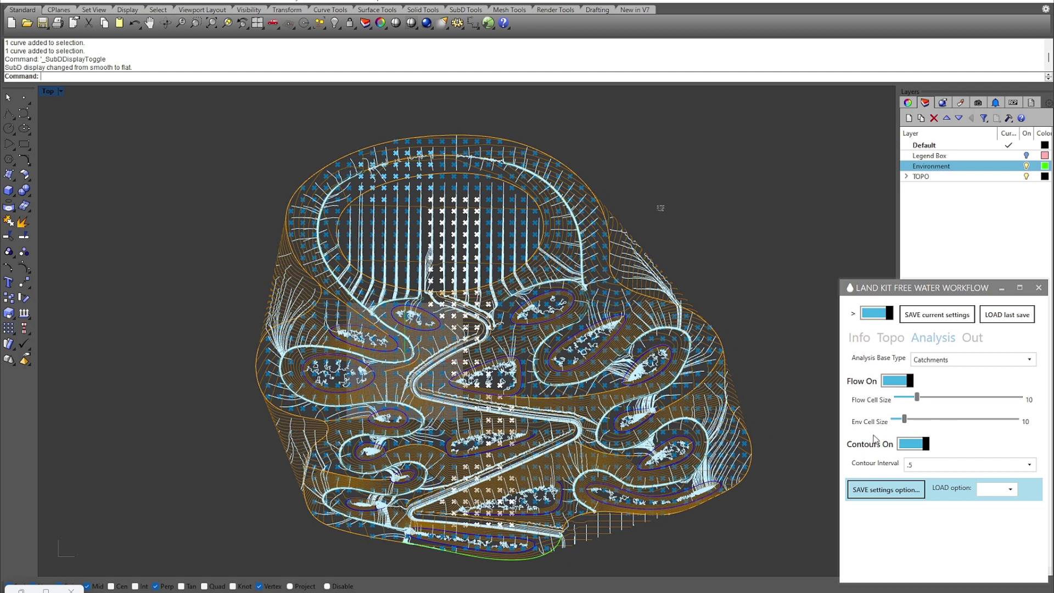
# Set the environment cell size to 3 and view the finer catchment areas across the whole site
pyautogui.doubleClick(906, 419)
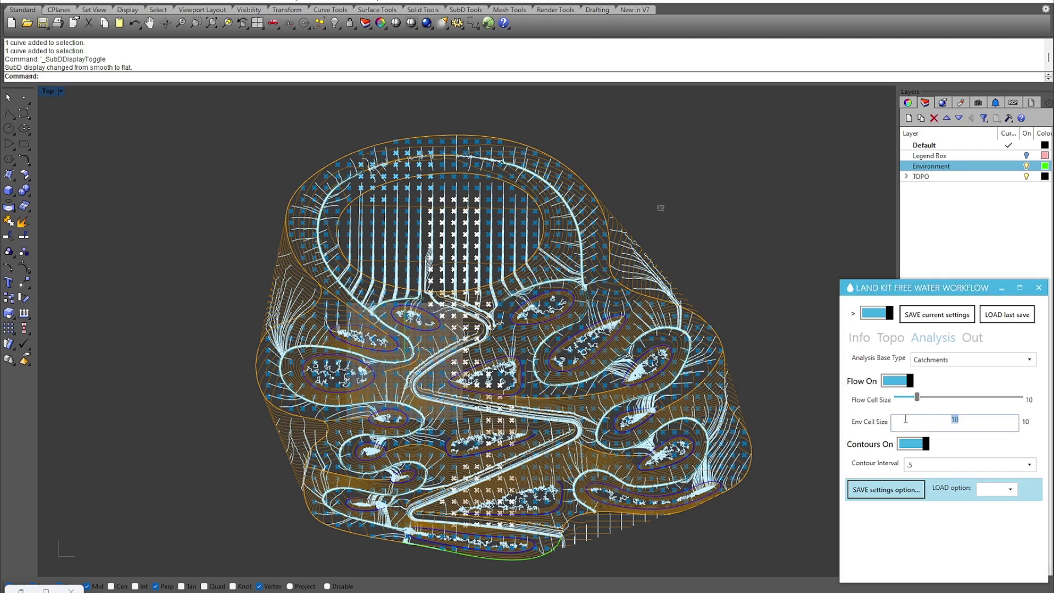
pyautogui.write('3')
pyautogui.press('Return')
pyautogui.moveTo(640, 371); pyautogui.dragTo(649, 384, button='right')
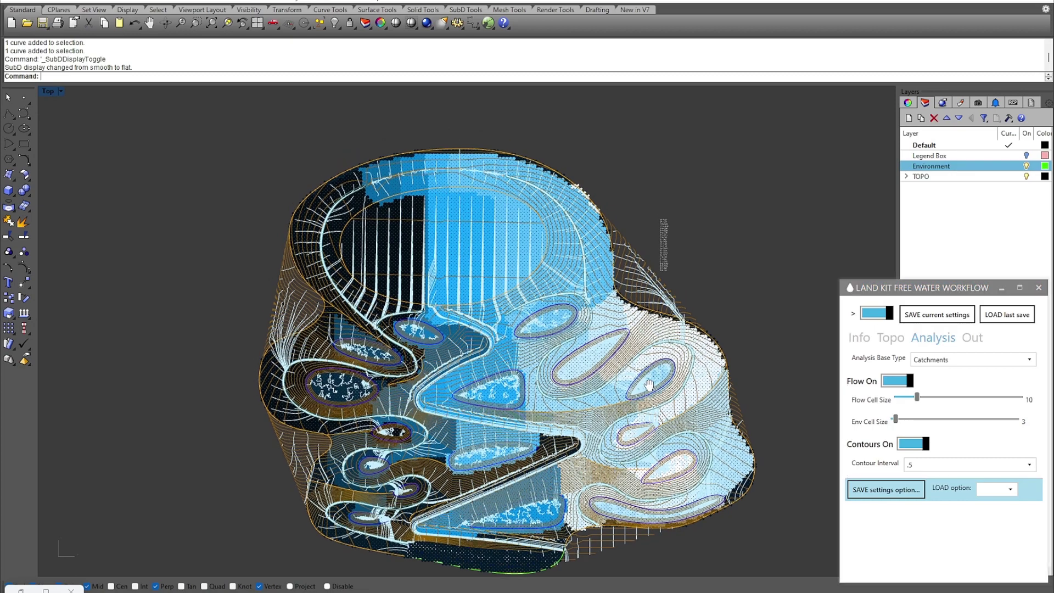
pyautogui.scroll(6, 570, 348)
pyautogui.scroll(-6, 598, 360)
pyautogui.moveTo(623, 351); pyautogui.dragTo(617, 308, button='right')
# Expand the TOPO layer and make its PIPES sublayer current
pyautogui.click(907, 176)
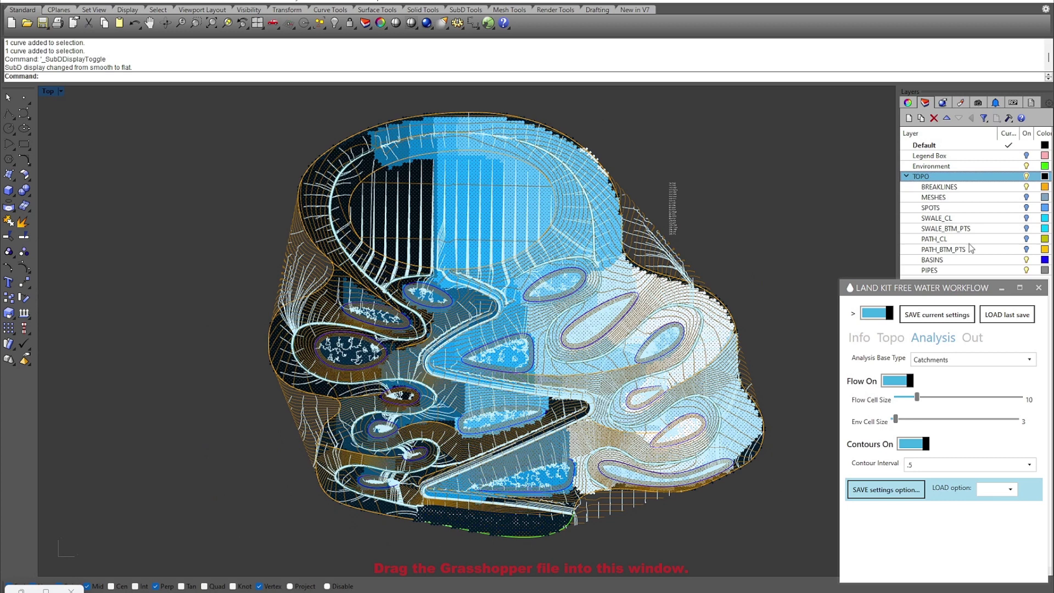
pyautogui.click(1016, 261)
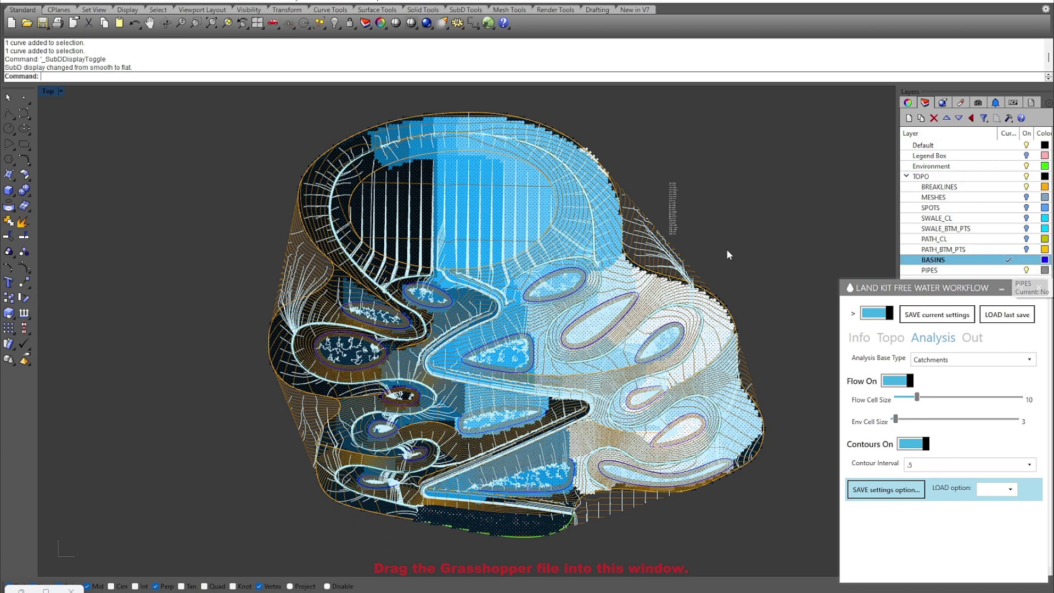
pyautogui.scroll(4, 624, 339)
pyautogui.scroll(-6, 625, 339)
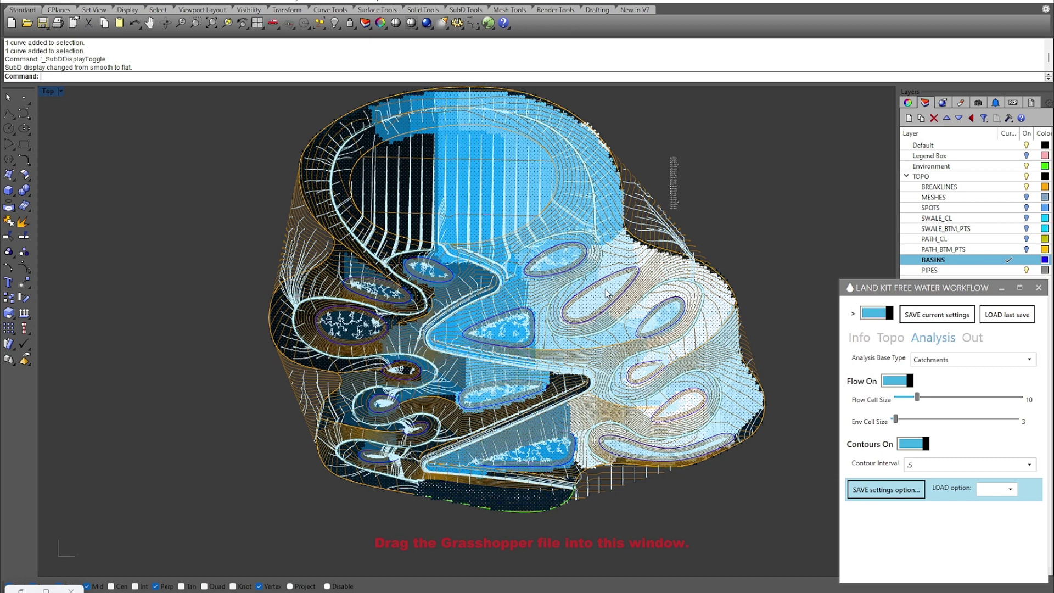
pyautogui.doubleClick(962, 273)
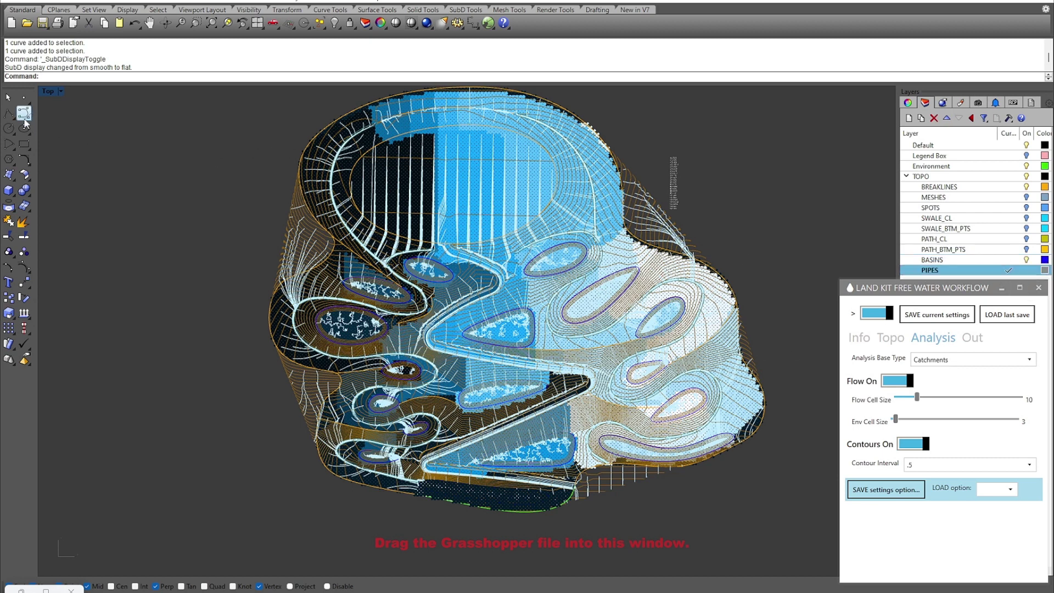
# Draw a two-point pipe polyline from the long diagonal basin to the oval basin between it and the plateau
pyautogui.click(9, 114)
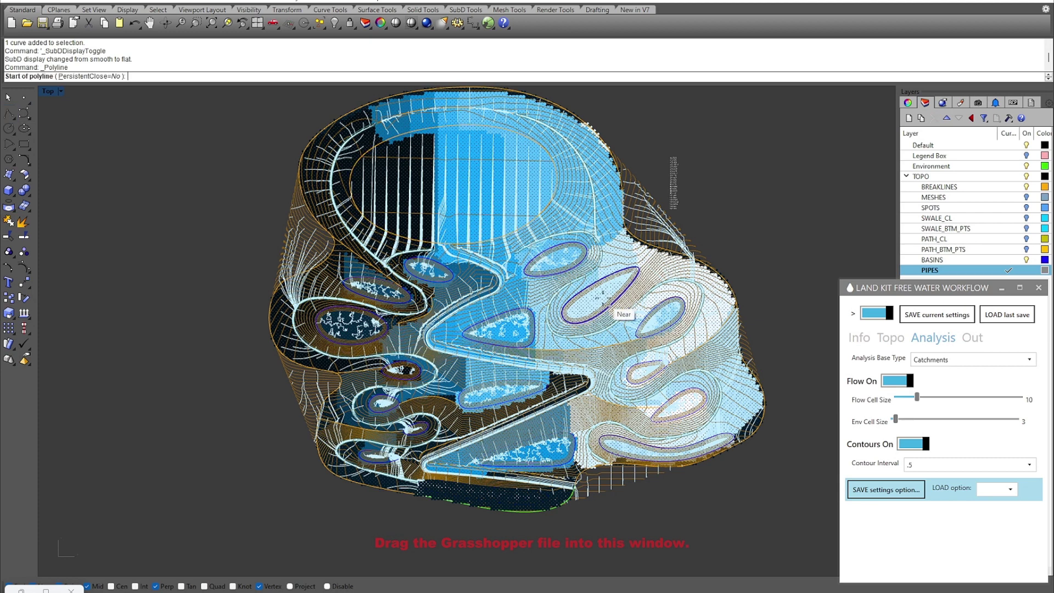
pyautogui.click(595, 298)
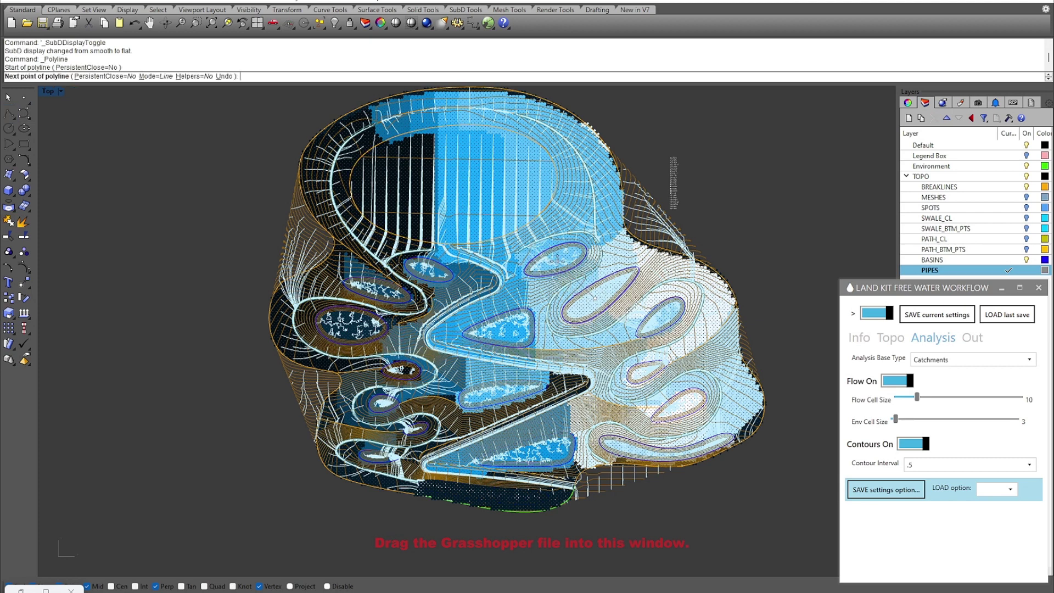
pyautogui.click(558, 258)
pyautogui.click(559, 263)
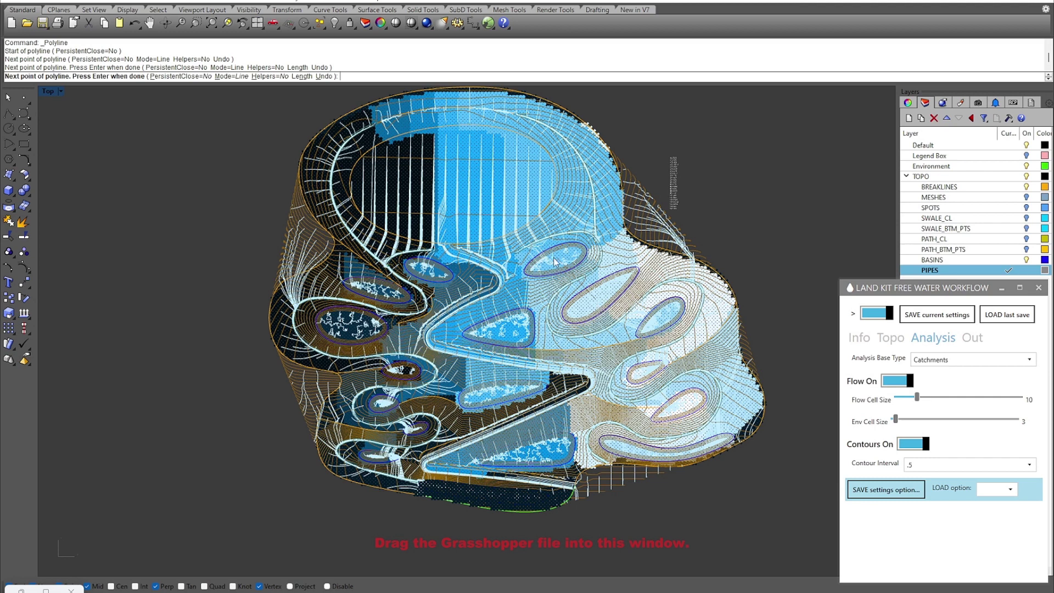
pyautogui.click(599, 292)
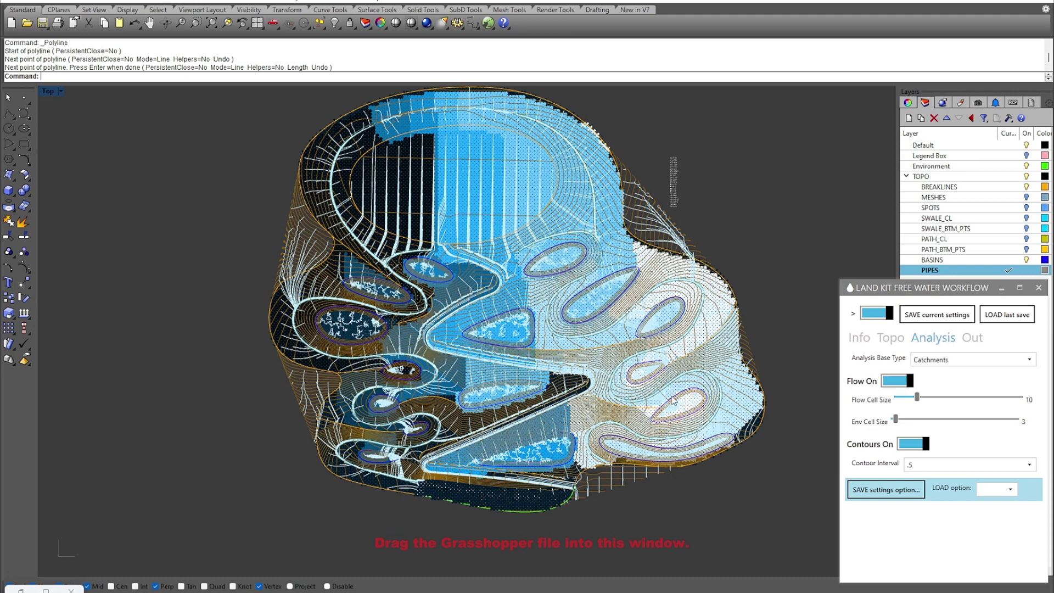
pyautogui.scroll(5, 631, 313)
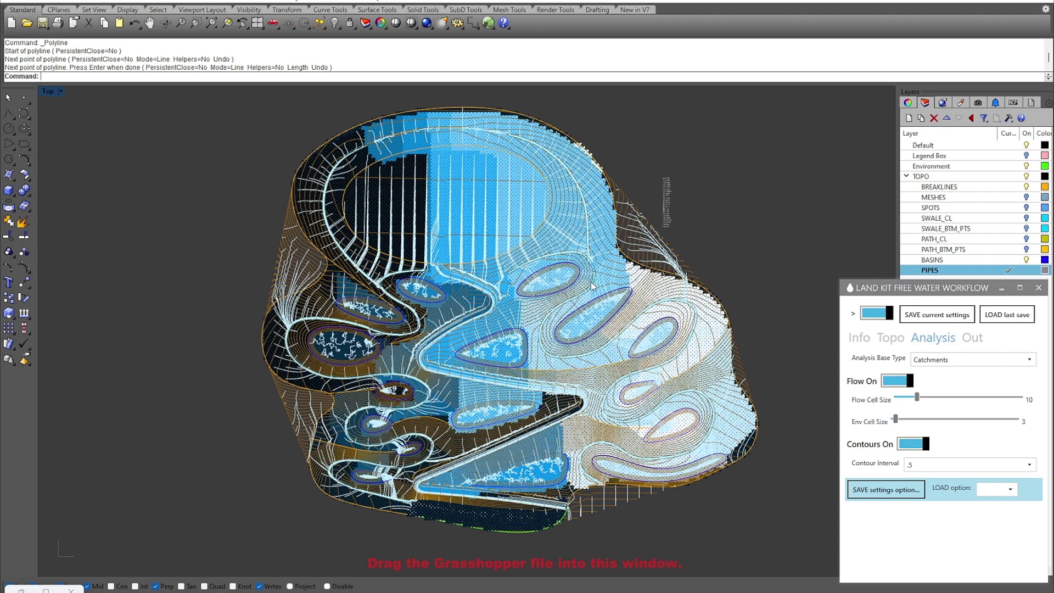
pyautogui.scroll(-5, 600, 292)
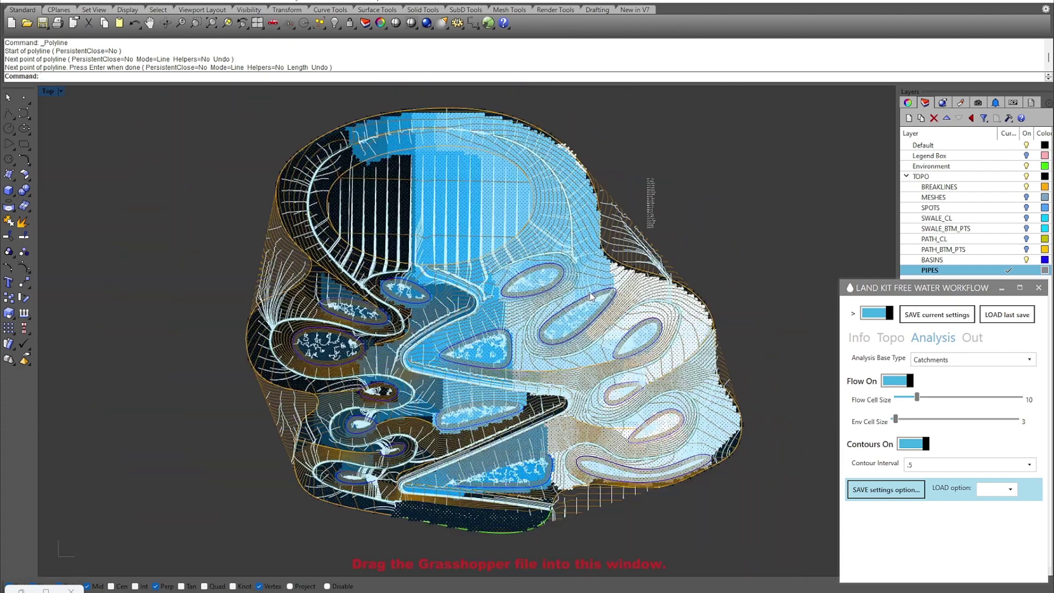
# Draw a second two-point pipe polyline from the long diagonal basin to the neighbouring slanted basin on its outer side
pyautogui.click(8, 115)
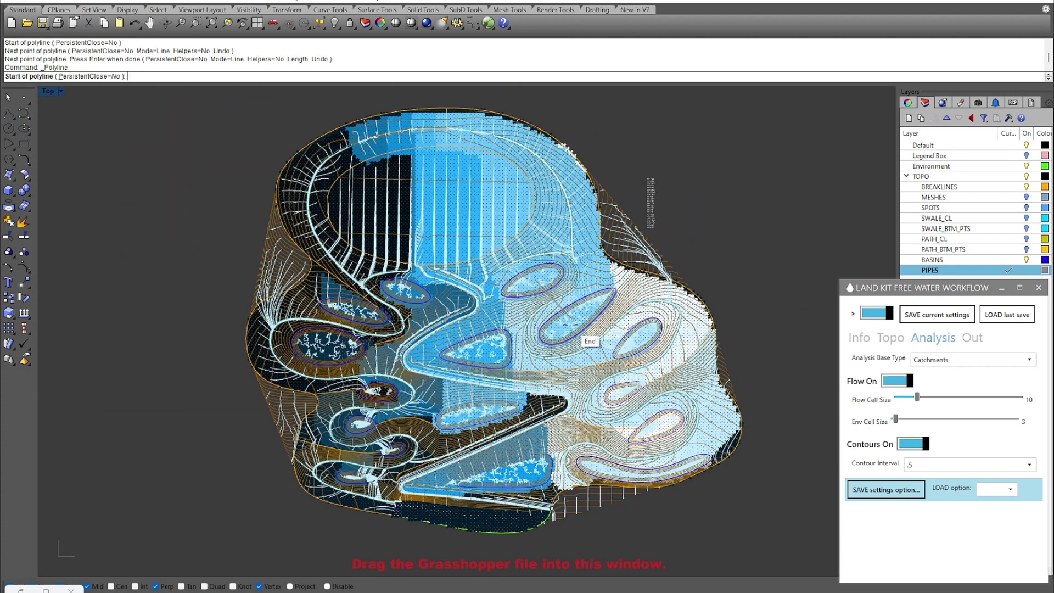
pyautogui.click(591, 338)
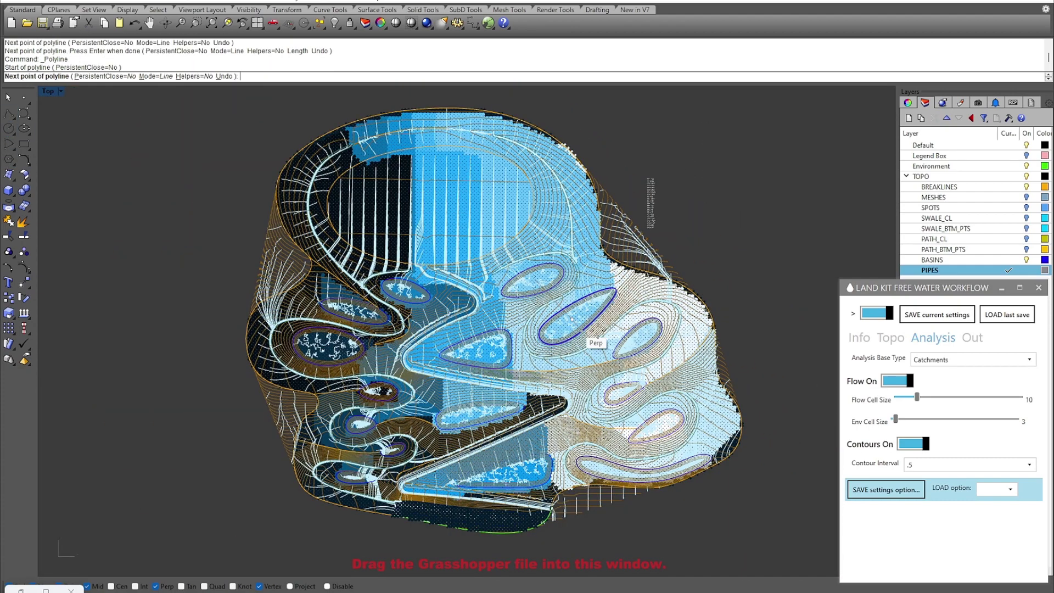
pyautogui.click(640, 337)
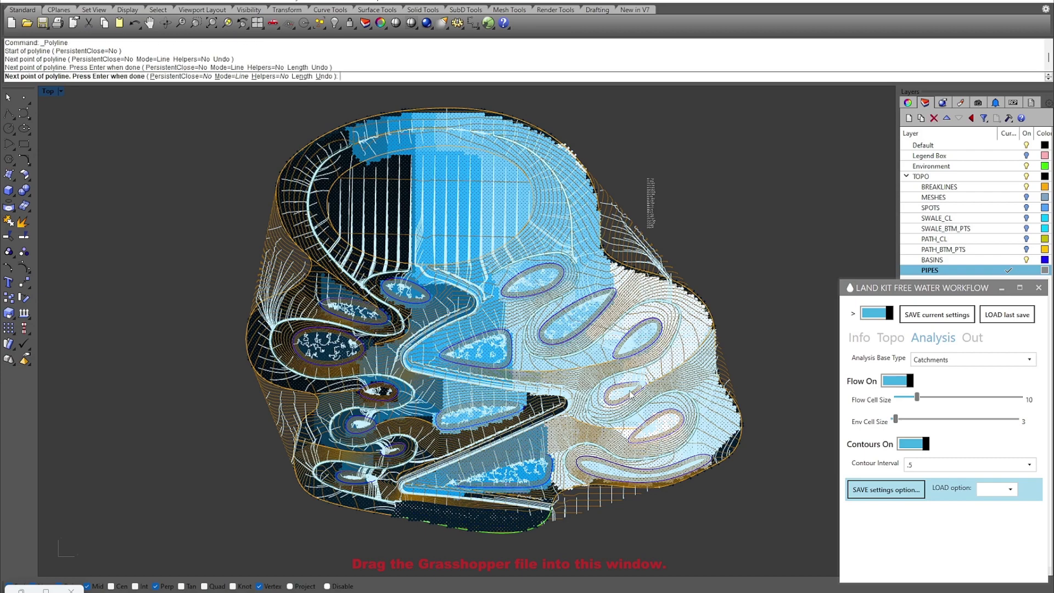
pyautogui.scroll(5, 657, 357)
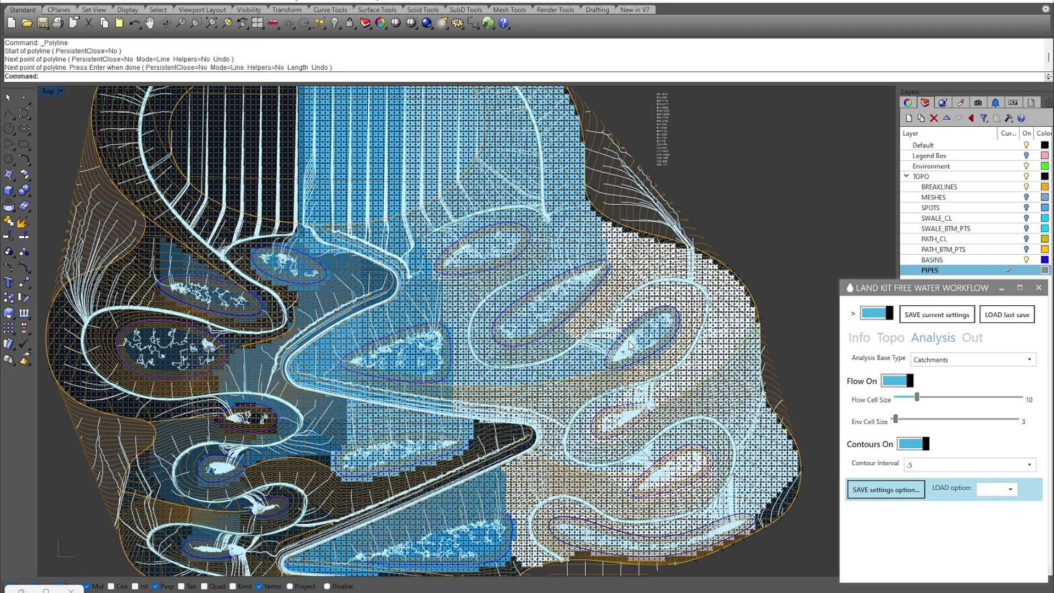
pyautogui.press('Return')
pyautogui.press('Return')
# Draw a third two-point pipe polyline from the outer slanted basin to the small basin just below it
pyautogui.click(669, 349)
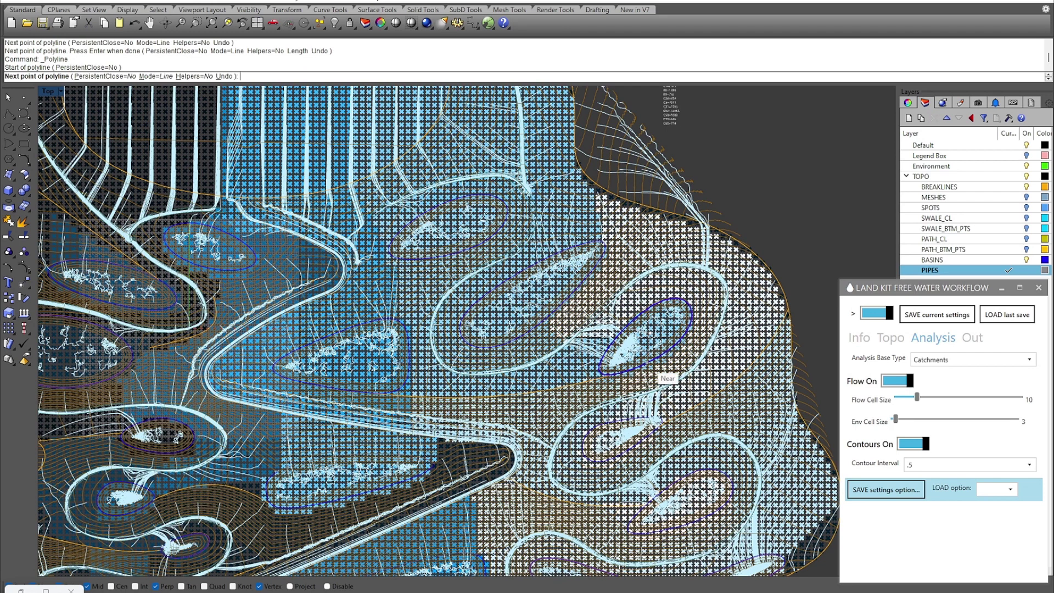
pyautogui.click(617, 440)
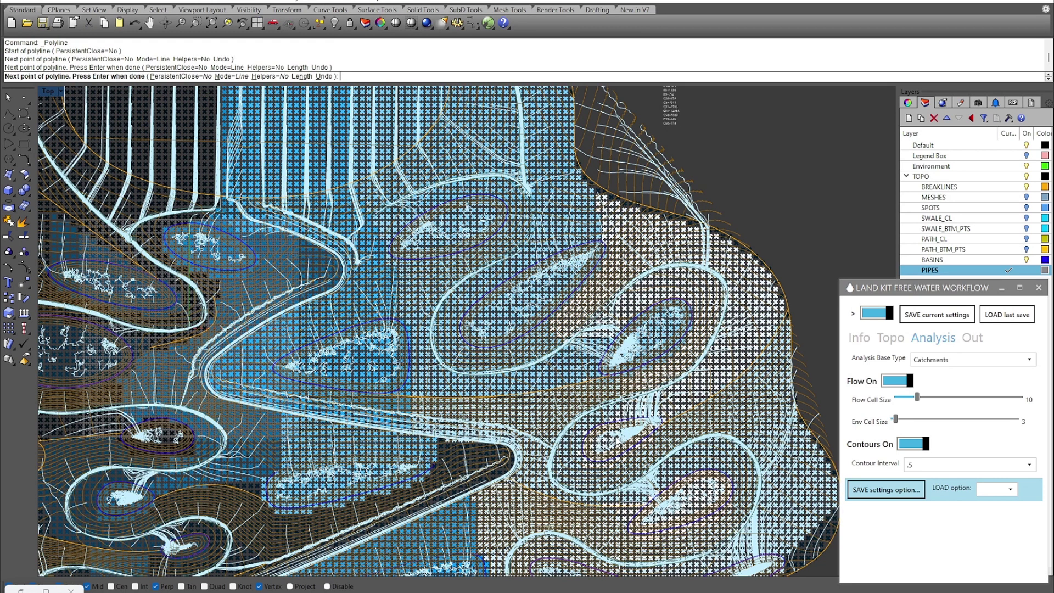
pyautogui.press('Return')
pyautogui.scroll(-5, 621, 325)
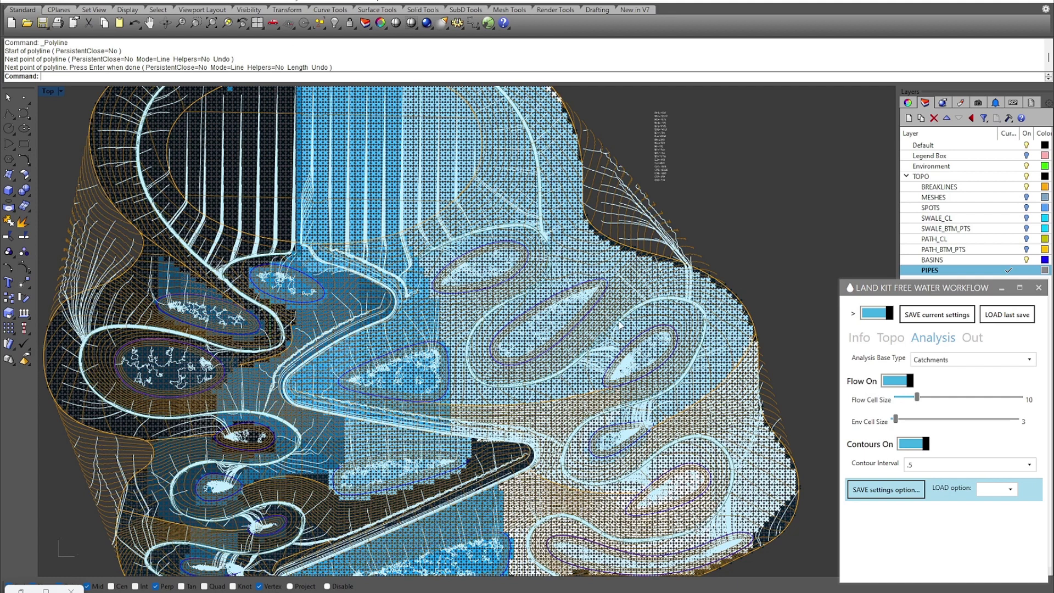
# Bake the analysis flow lines of the whole site into the model as curves
pyautogui.scroll(3, 646, 349)
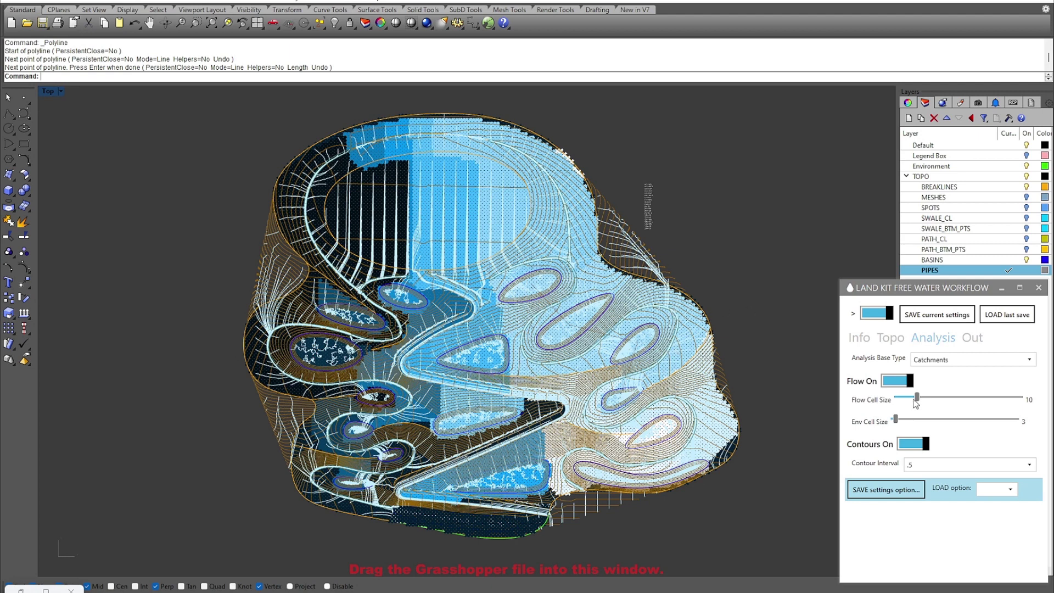
pyautogui.click(973, 339)
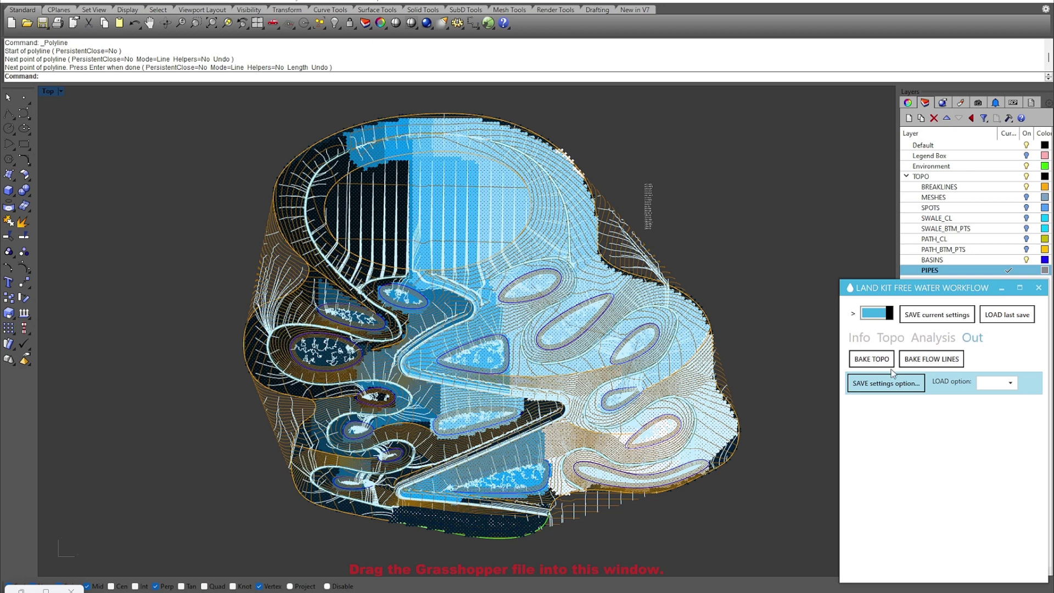
pyautogui.click(944, 364)
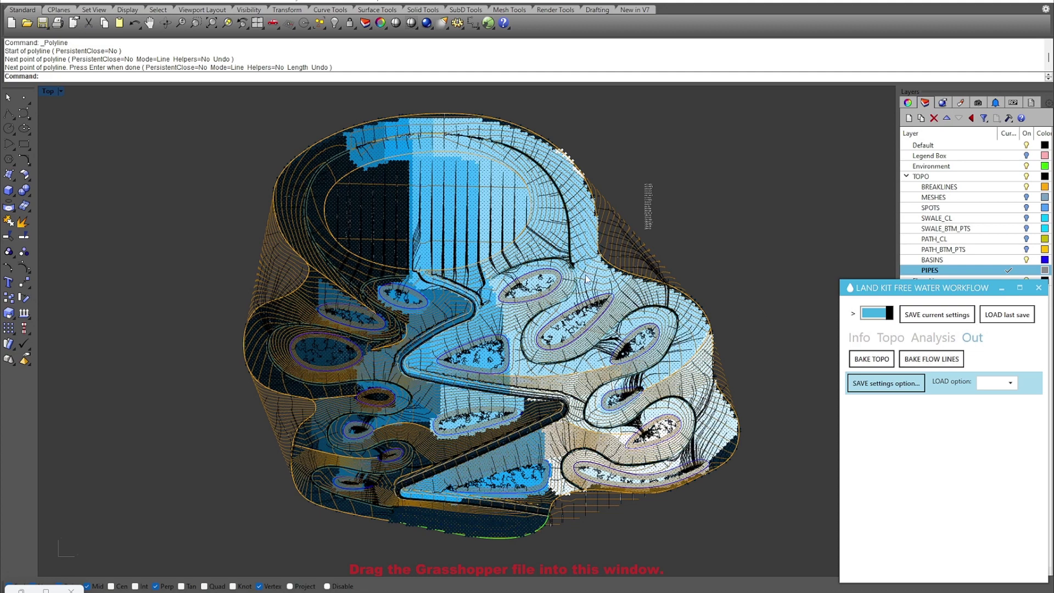
# Check one baked flow line by selecting it, clear the selection, and move the workflow window down to uncover the layer list
pyautogui.click(561, 256)
pyautogui.click(716, 249)
pyautogui.moveTo(940, 285); pyautogui.dragTo(940, 307)
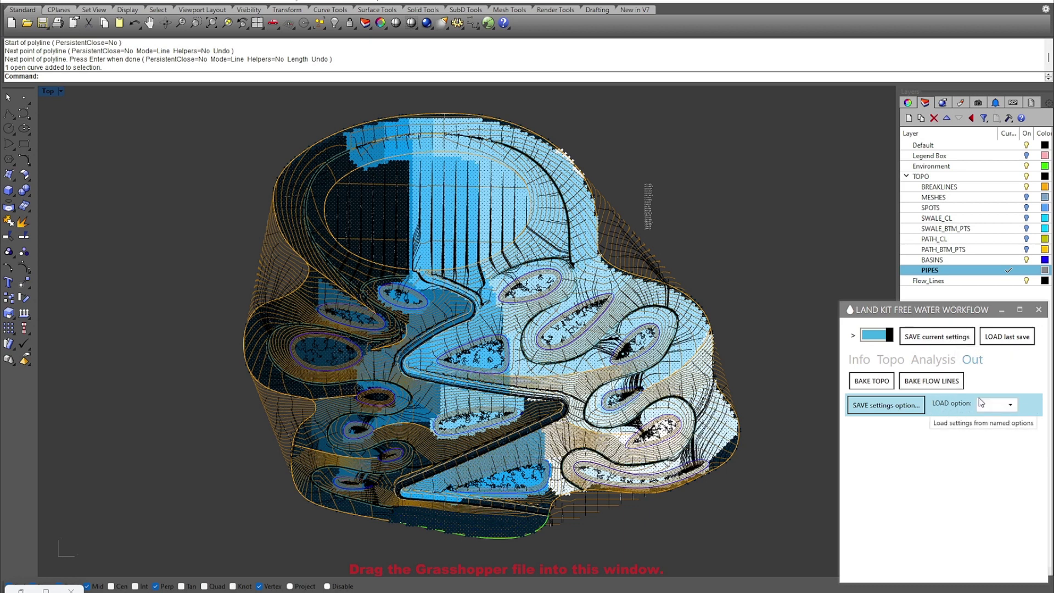
# Review the workflow's topography, analysis and output settings, ending on the bake options
pyautogui.click(931, 358)
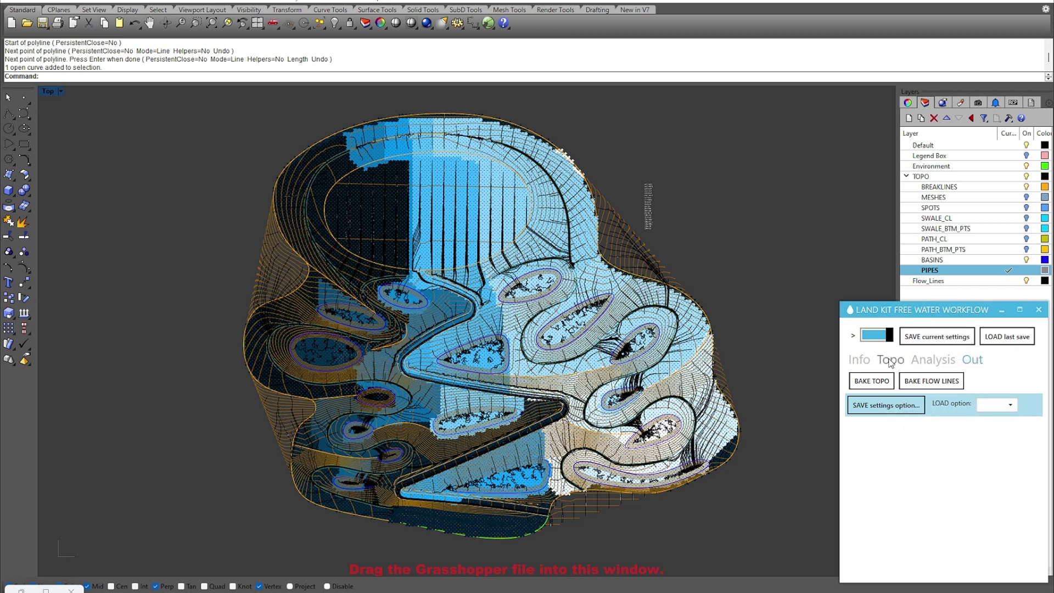
pyautogui.click(890, 360)
pyautogui.click(934, 360)
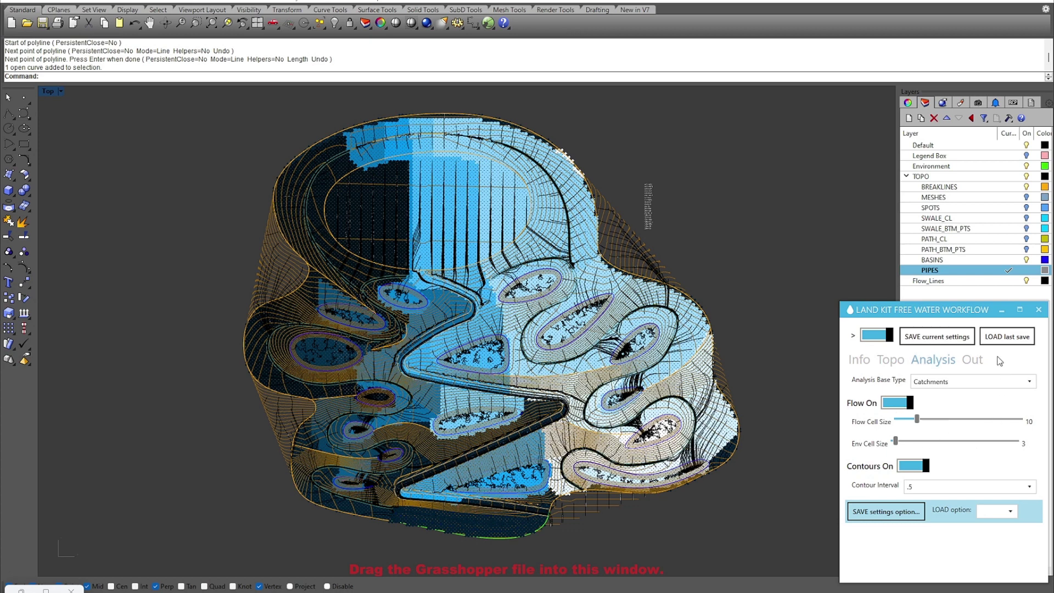
pyautogui.click(980, 362)
pyautogui.click(934, 365)
pyautogui.click(893, 357)
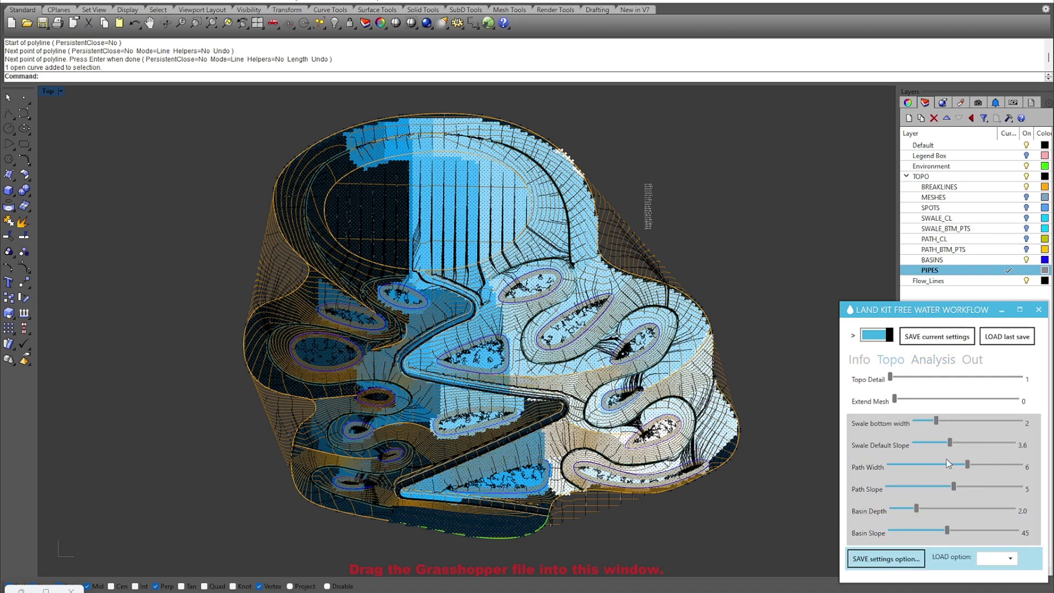
pyautogui.click(973, 361)
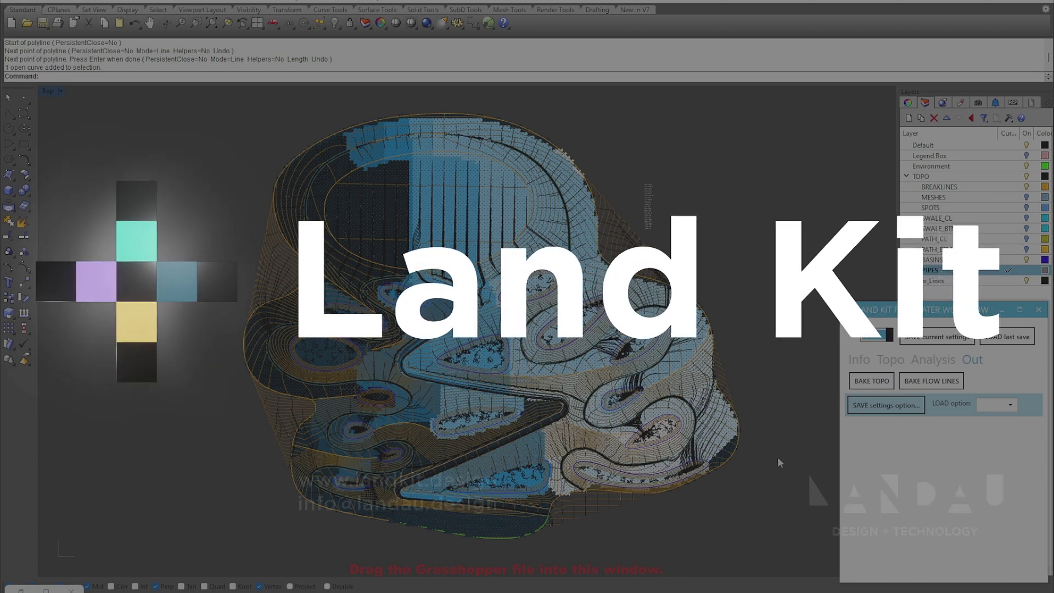
pyautogui.moveTo(780, 459); pyautogui.dragTo(778, 453, button='right')
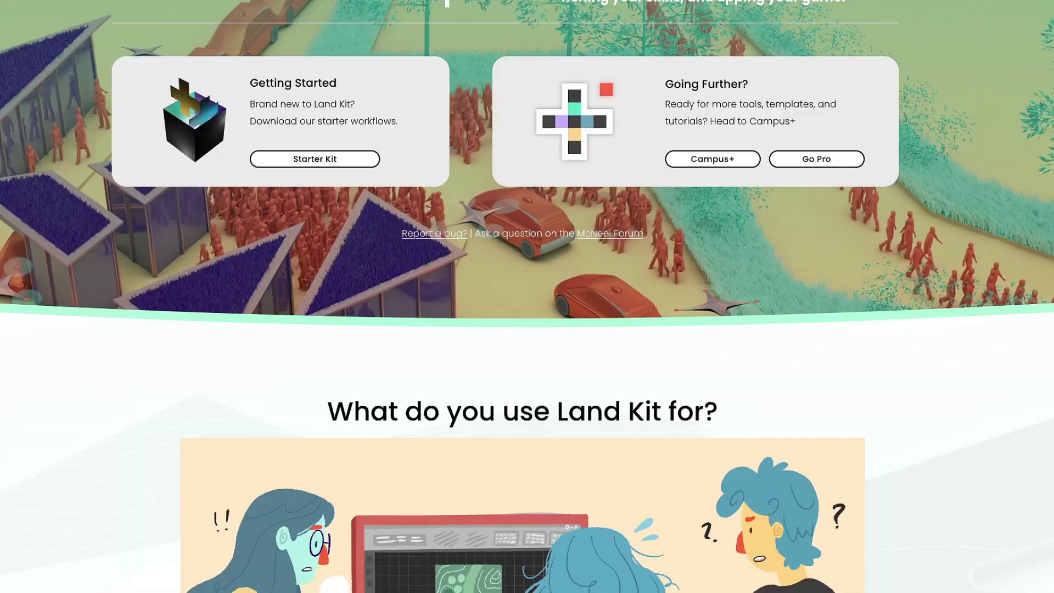
pyautogui.scroll(-8, 527, 296)
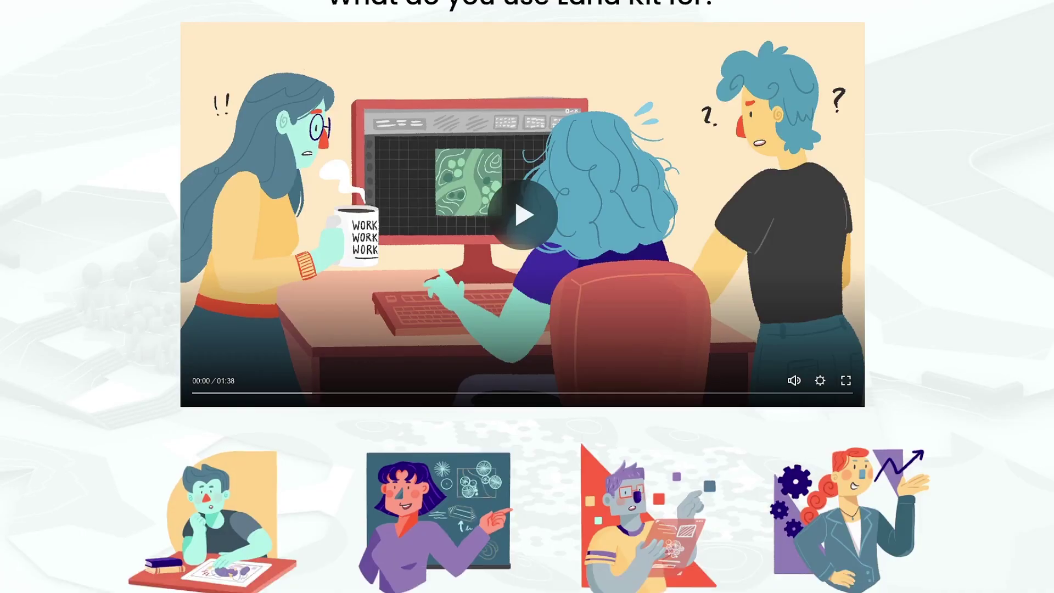
pyautogui.scroll(-6, 527, 296)
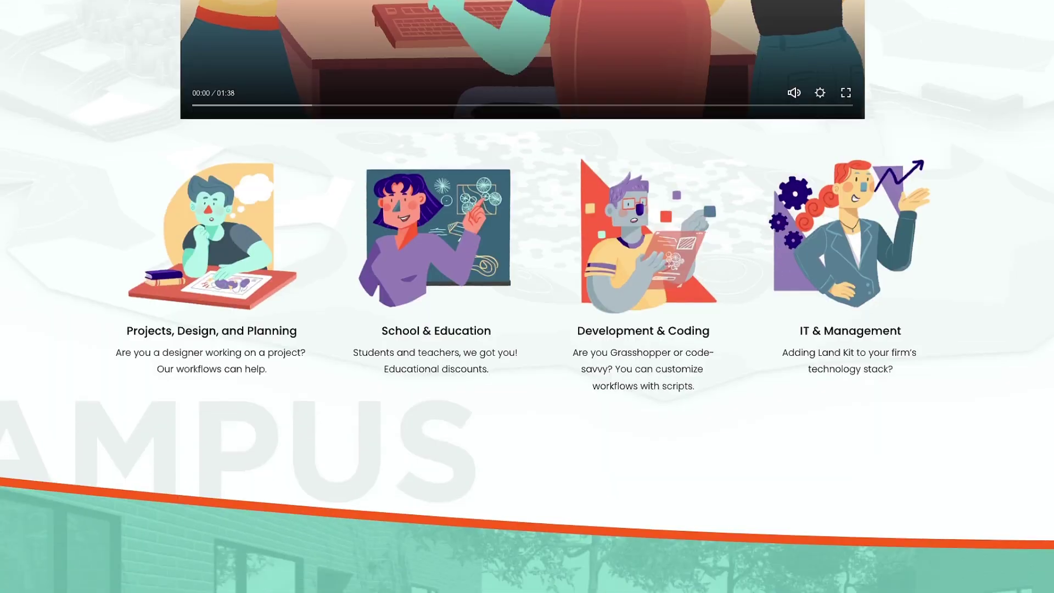
pyautogui.scroll(-6, 527, 296)
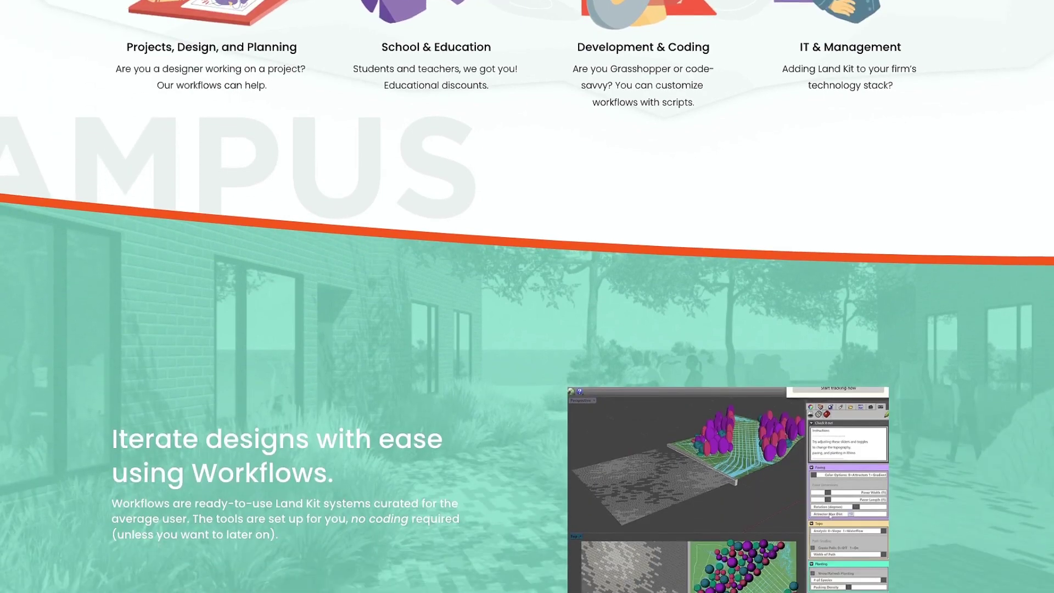